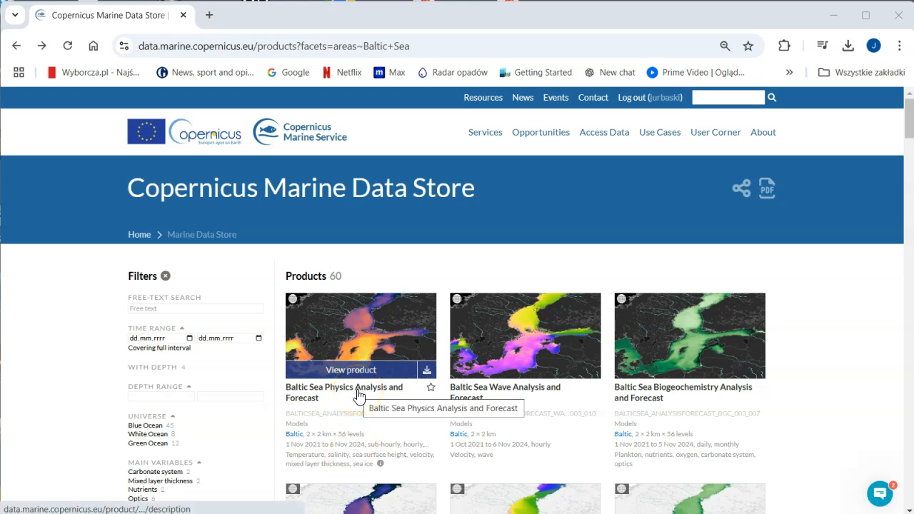
Open the download form of the Baltic Sea Physics Analysis and Forecast product.
{"action": "left_click", "coordinate": [359, 369]}
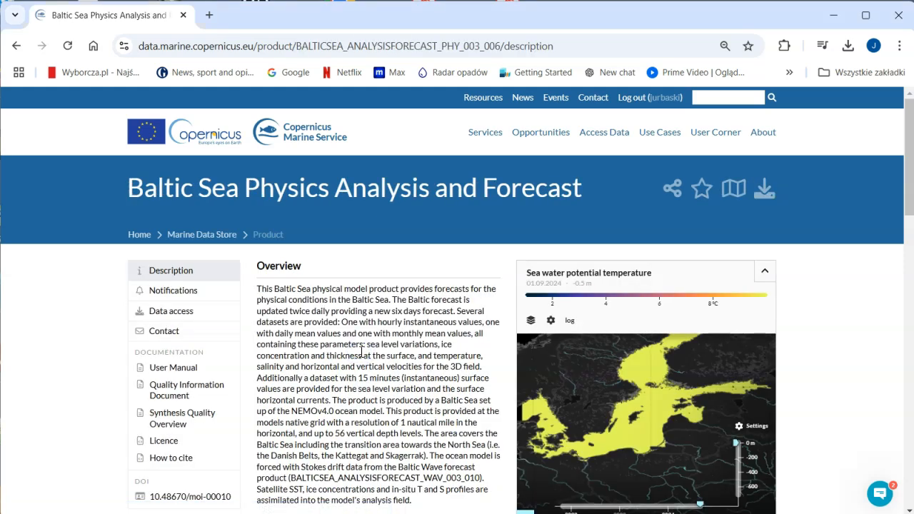
{"action": "left_click", "coordinate": [183, 312]}
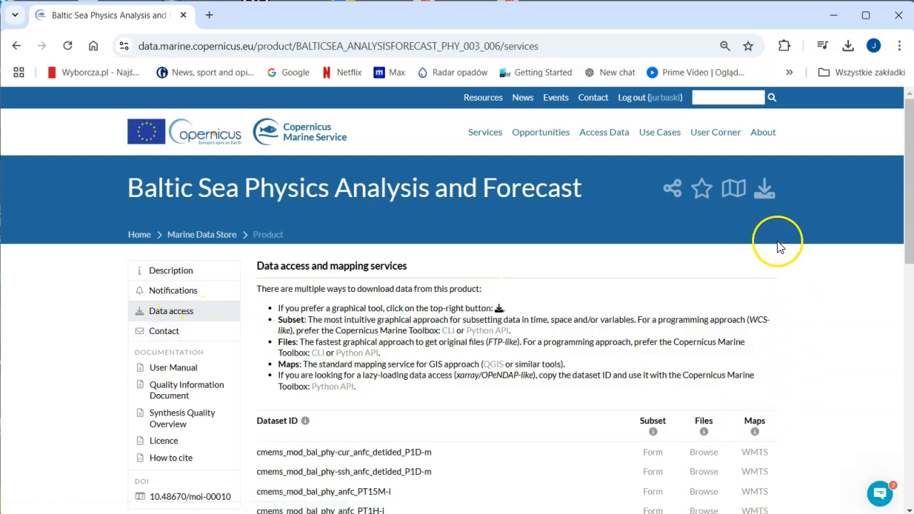
{"action": "left_click", "coordinate": [762, 187]}
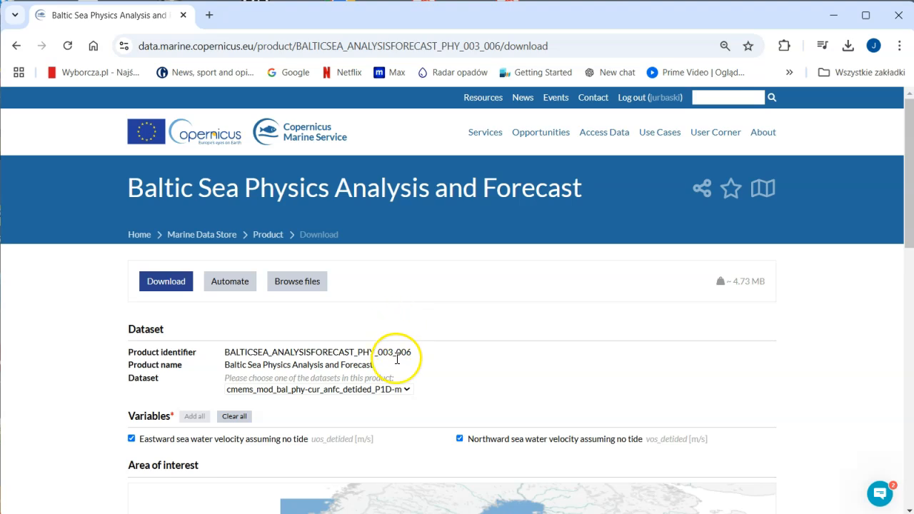
Choose dataset cmems_mod_bal_phy_anfc_P1D-m with only the sea ice area fraction, sea water salinity and sea water potential temperature variables.
{"action": "left_click", "coordinate": [405, 390]}
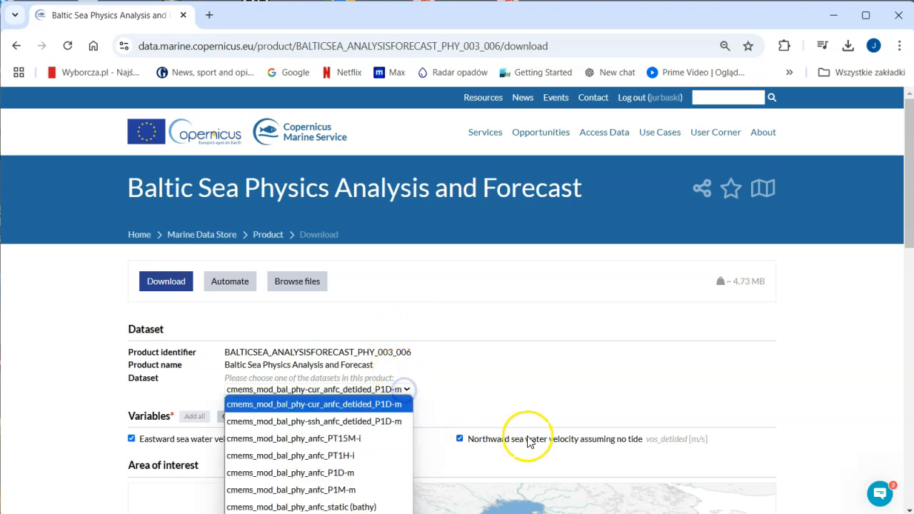
{"action": "left_click", "coordinate": [347, 473]}
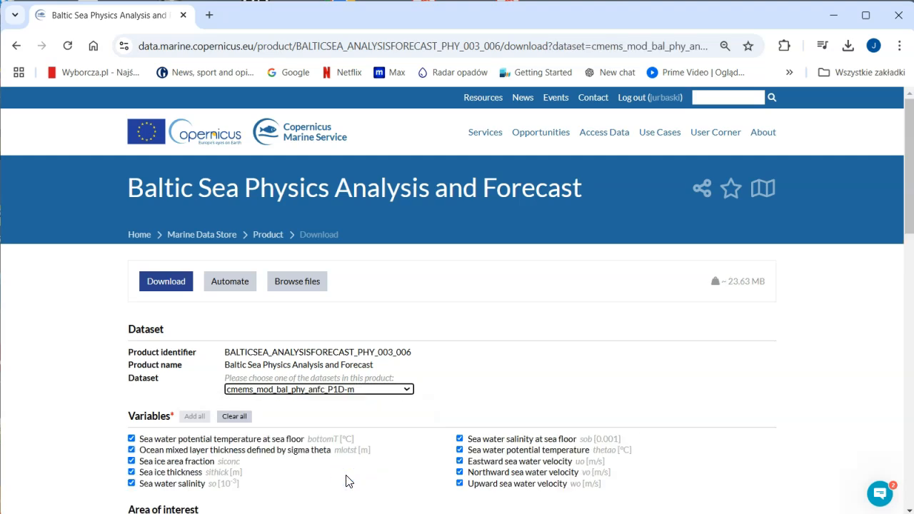
{"action": "left_click", "coordinate": [233, 421]}
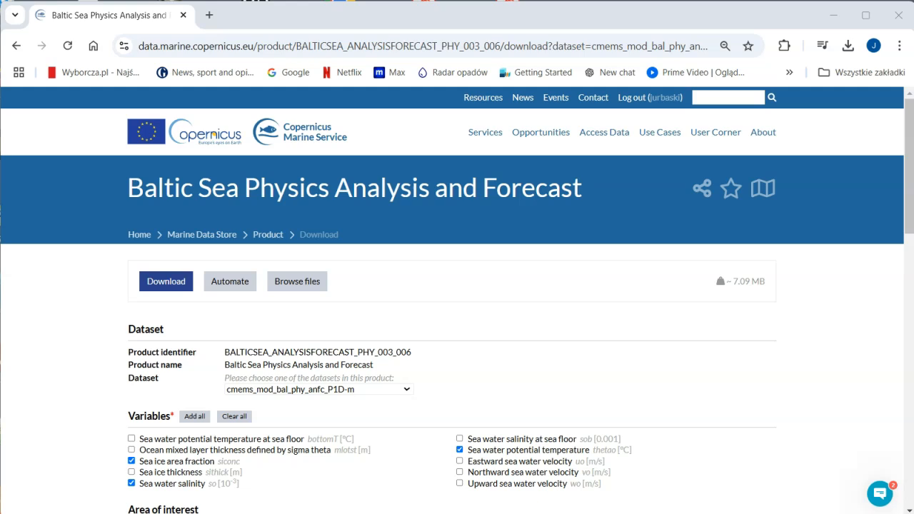
Set the area of interest to N 55.2, W 18.3, E 20.4 and S 54.2.
{"action": "scroll", "coordinate": [471, 271], "scroll_direction": "down", "scroll_amount": 4}
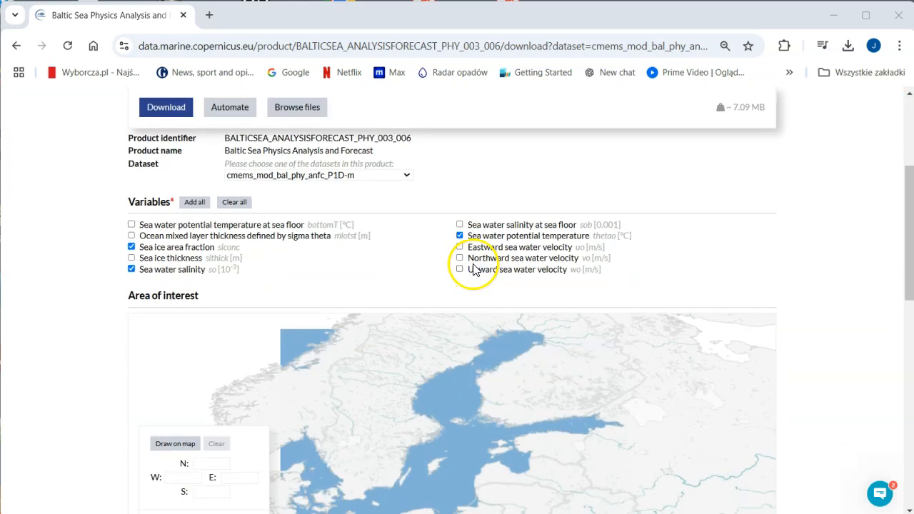
{"action": "scroll", "coordinate": [472, 269], "scroll_direction": "down", "scroll_amount": 1}
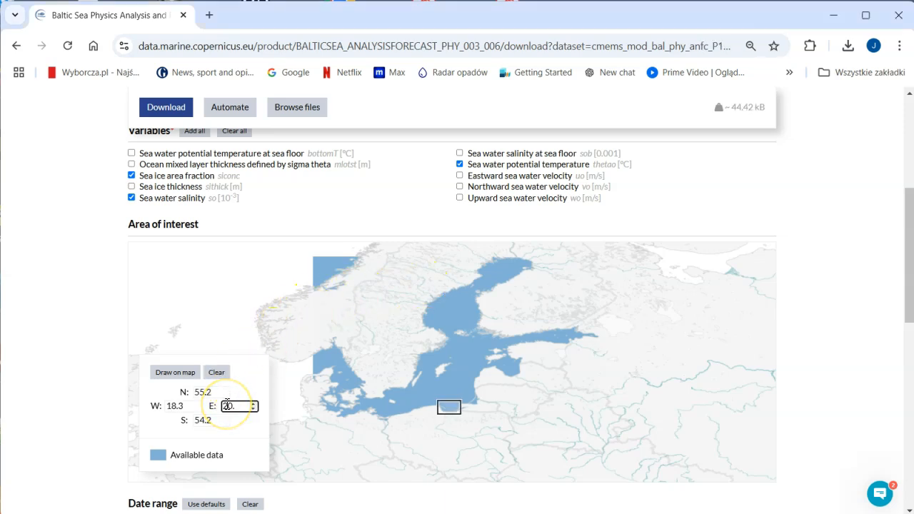
{"action": "type", "text": "4"}
{"action": "left_click", "coordinate": [212, 420]}
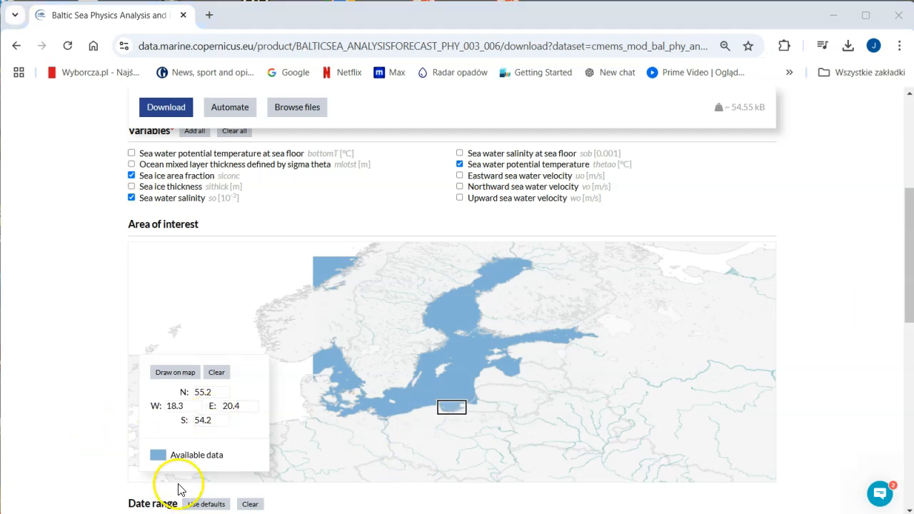
Set the date range from 01.11.2023 to 30.10.2024.
{"action": "scroll", "coordinate": [287, 374], "scroll_direction": "down", "scroll_amount": 2}
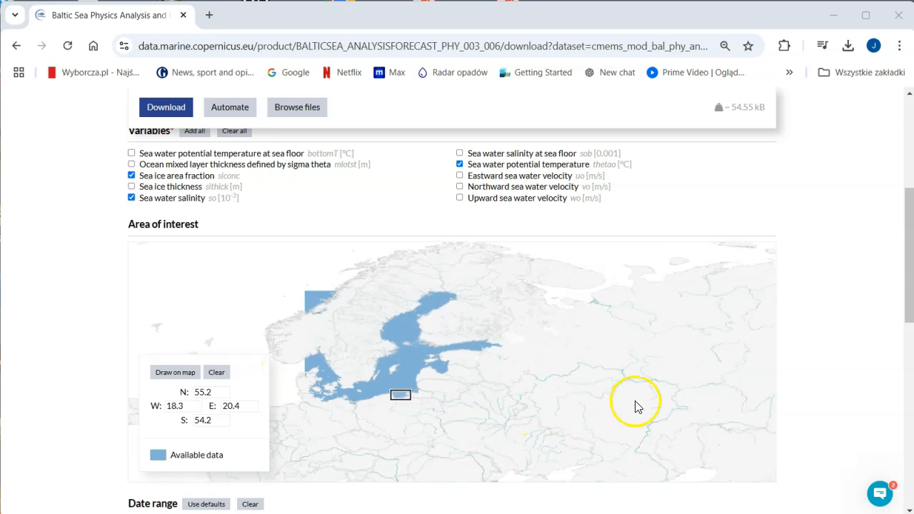
{"action": "scroll", "coordinate": [637, 406], "scroll_direction": "down", "scroll_amount": 1}
{"action": "left_click_drag", "start_coordinate": [905, 237], "coordinate": [911, 309]}
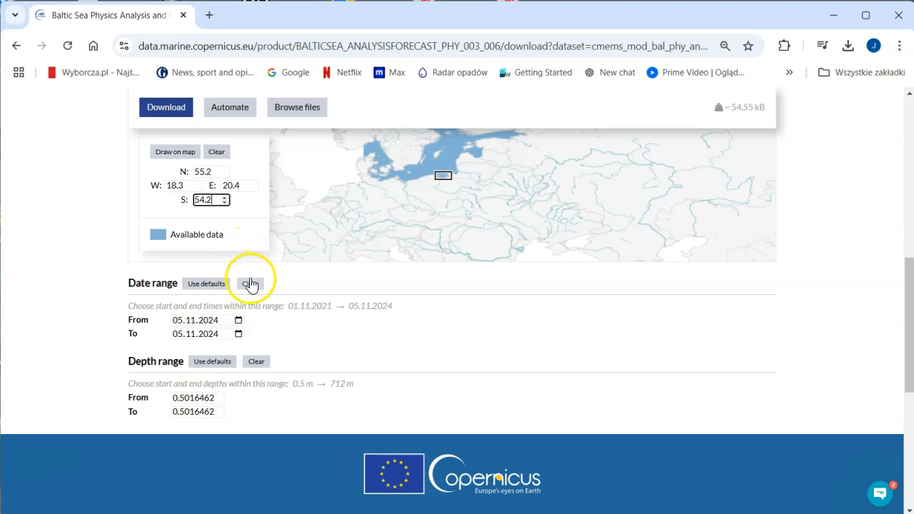
{"action": "left_click", "coordinate": [239, 320]}
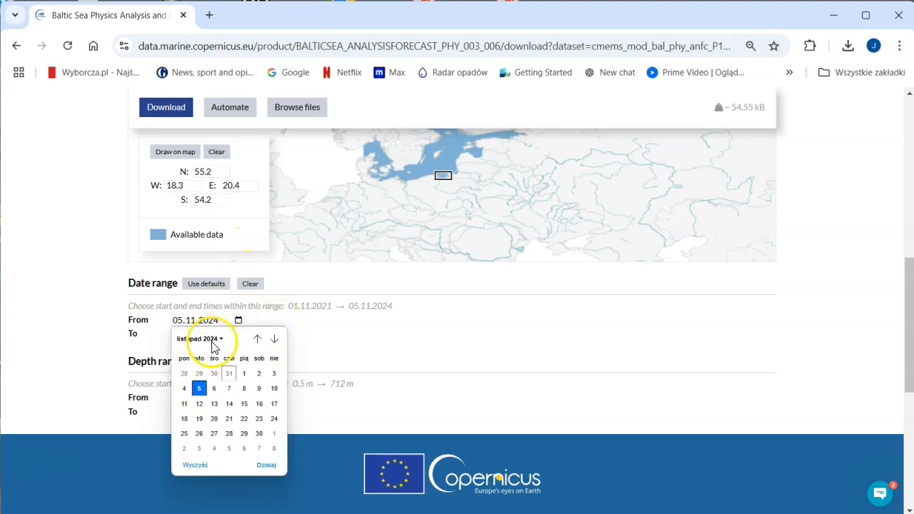
{"action": "left_click", "coordinate": [209, 340]}
{"action": "left_click", "coordinate": [215, 359]}
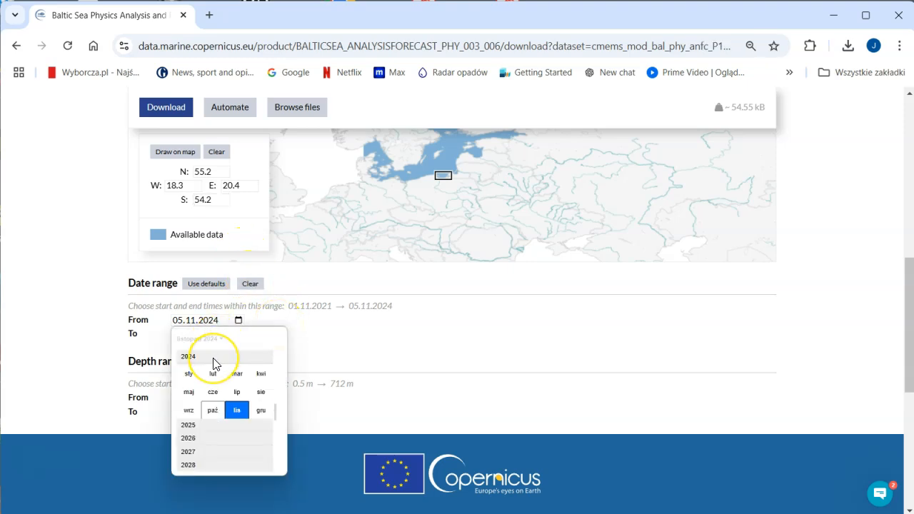
{"action": "left_click", "coordinate": [200, 359]}
{"action": "scroll", "coordinate": [203, 357], "scroll_direction": "up", "scroll_amount": 1}
{"action": "left_click", "coordinate": [197, 355]}
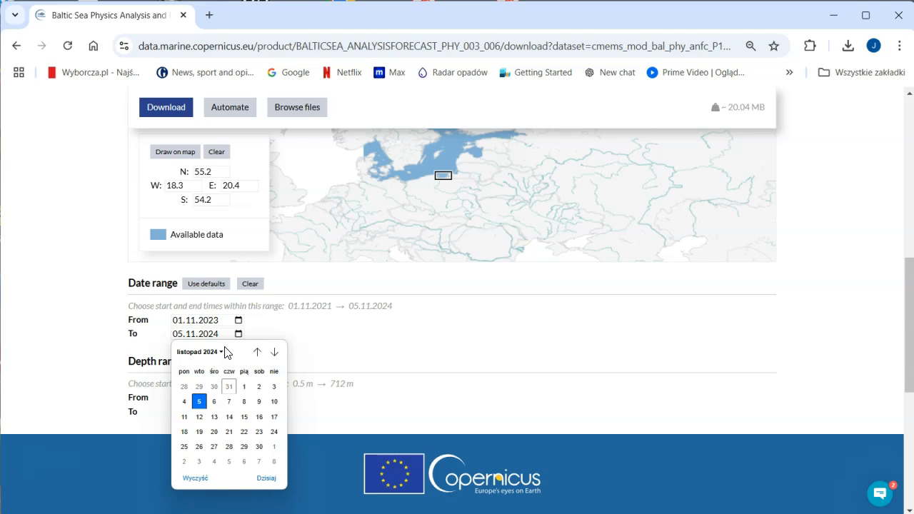
{"action": "left_click", "coordinate": [214, 386]}
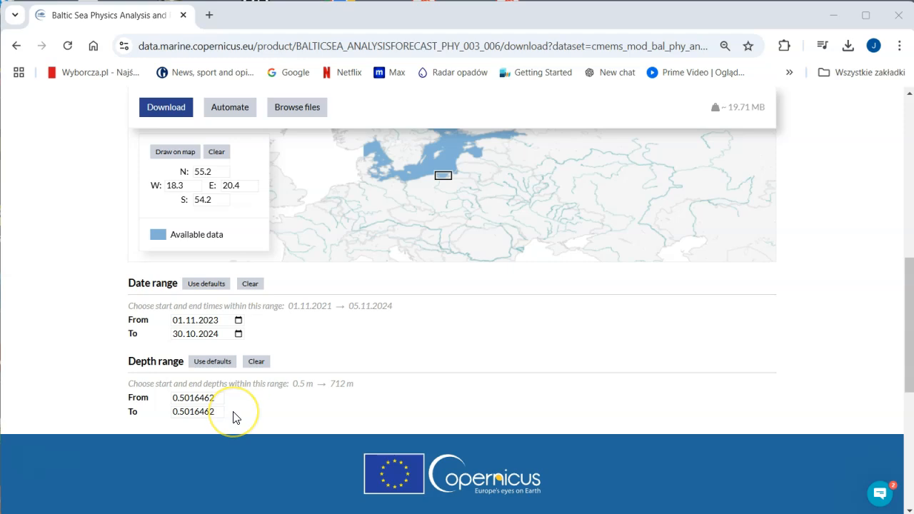
Set the end of the depth range to 110 m.
{"action": "left_click_drag", "start_coordinate": [214, 410], "coordinate": [159, 412]}
{"action": "type", "text": "11022068"}
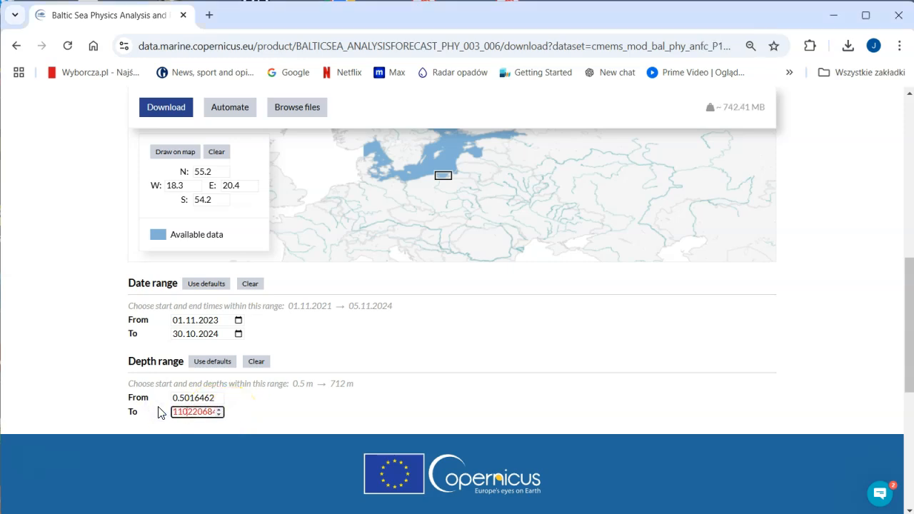
{"action": "left_click_drag", "start_coordinate": [169, 411], "coordinate": [267, 419]}
{"action": "type", "text": "110"}
{"action": "left_click", "coordinate": [210, 393]}
{"action": "scroll", "coordinate": [271, 408], "scroll_direction": "up", "scroll_amount": 3}
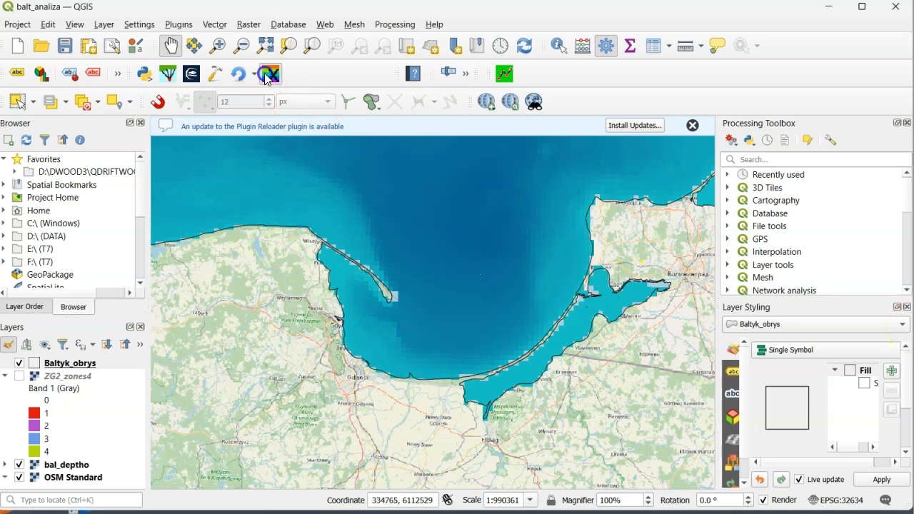
In QGIS, open the Xraster plugin and load cmems_mod_bal_phy_anfc_P1D-m_ZG23_11_24_10.nc with the dimension order 2,1,3,0.
{"action": "left_click", "coordinate": [268, 74]}
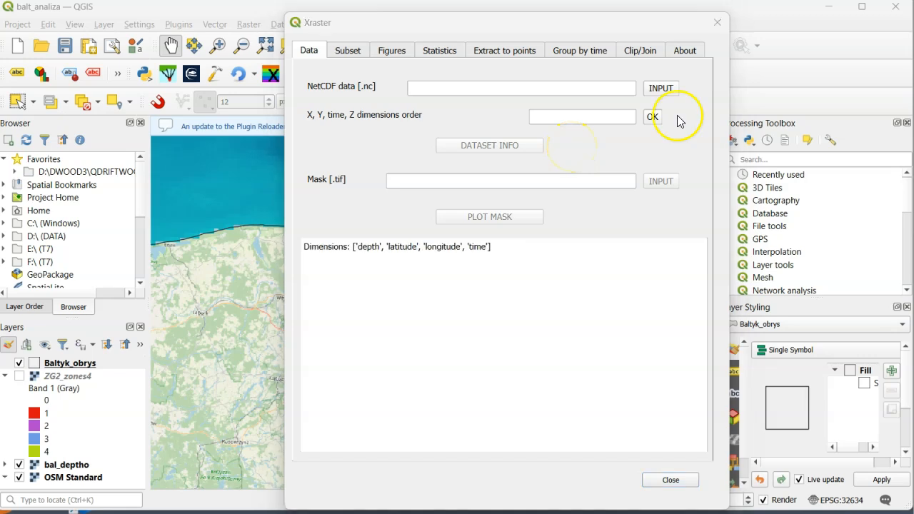
{"action": "left_click", "coordinate": [660, 88]}
{"action": "left_click", "coordinate": [430, 197]}
{"action": "left_click", "coordinate": [675, 404]}
{"action": "left_click", "coordinate": [653, 122]}
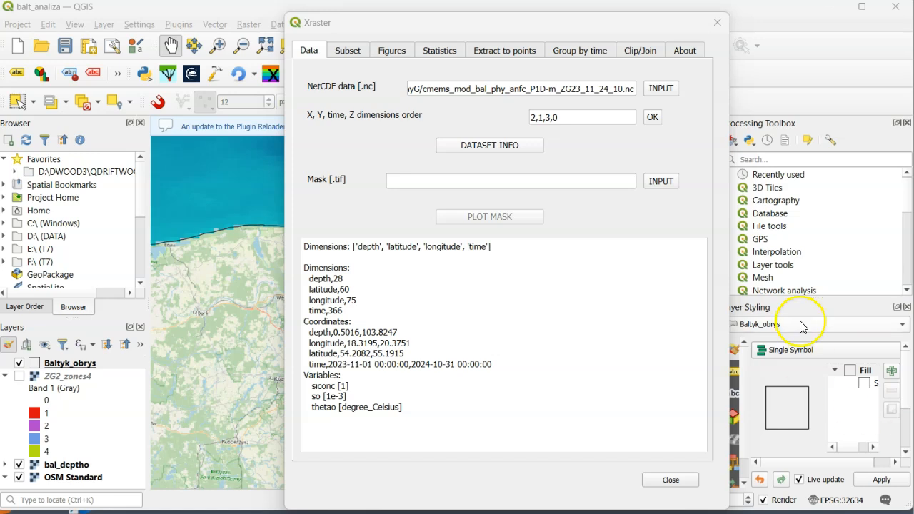
Load ZG2_zones4.tif as the mask, plot it to check its zones, and close the figure.
{"action": "left_click", "coordinate": [660, 180]}
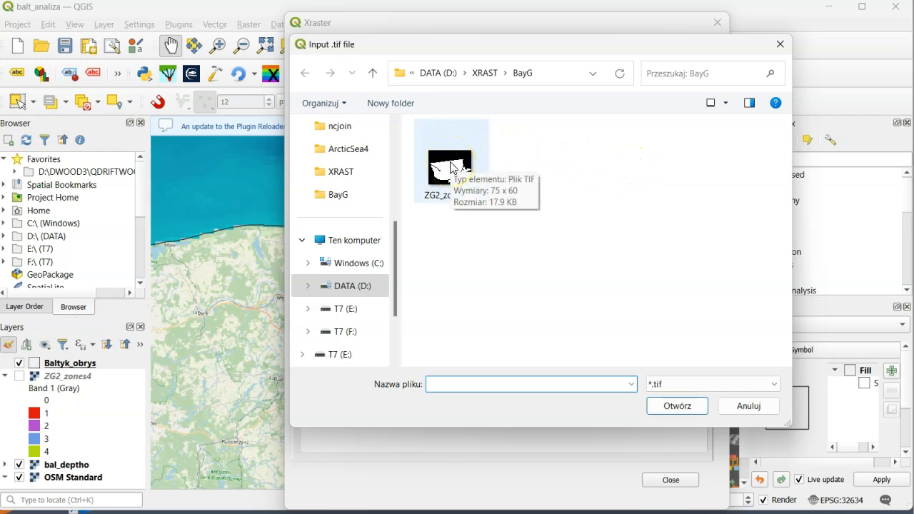
{"action": "left_click", "coordinate": [451, 167]}
{"action": "left_click", "coordinate": [673, 406]}
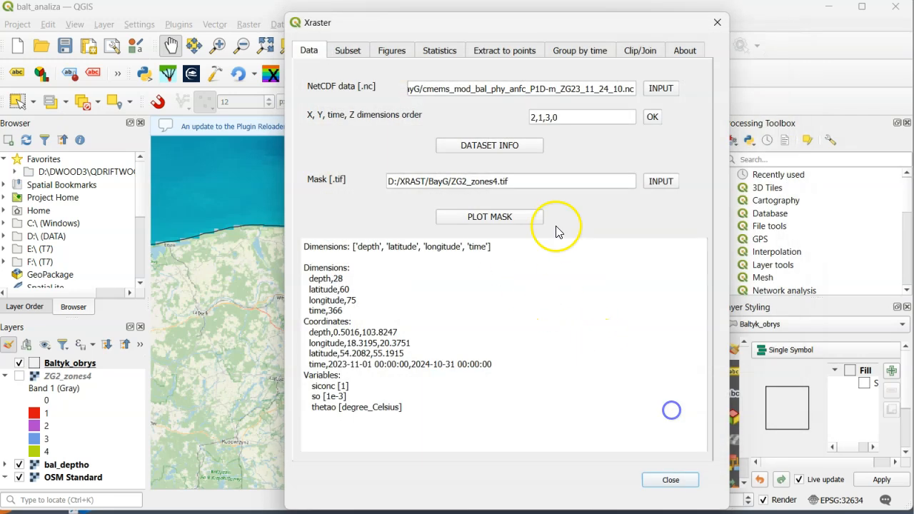
{"action": "left_click", "coordinate": [498, 216]}
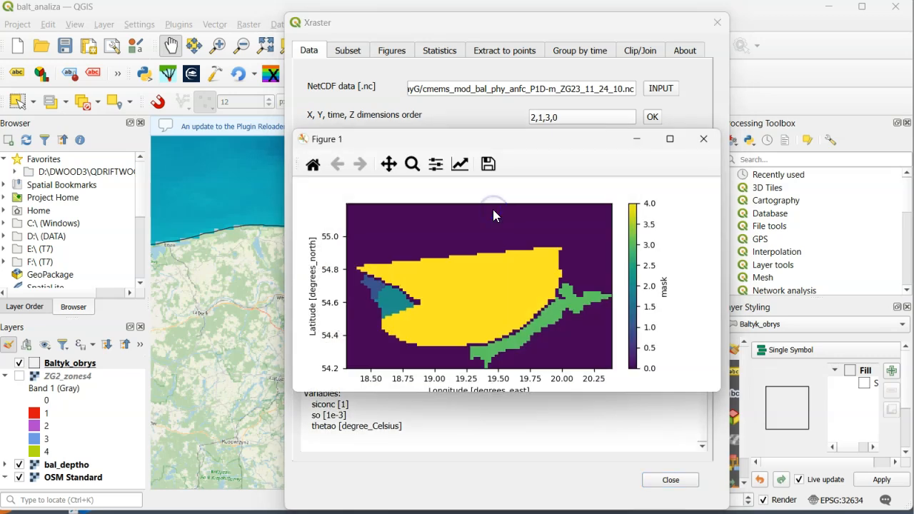
{"action": "left_click_drag", "start_coordinate": [591, 392], "coordinate": [603, 421]}
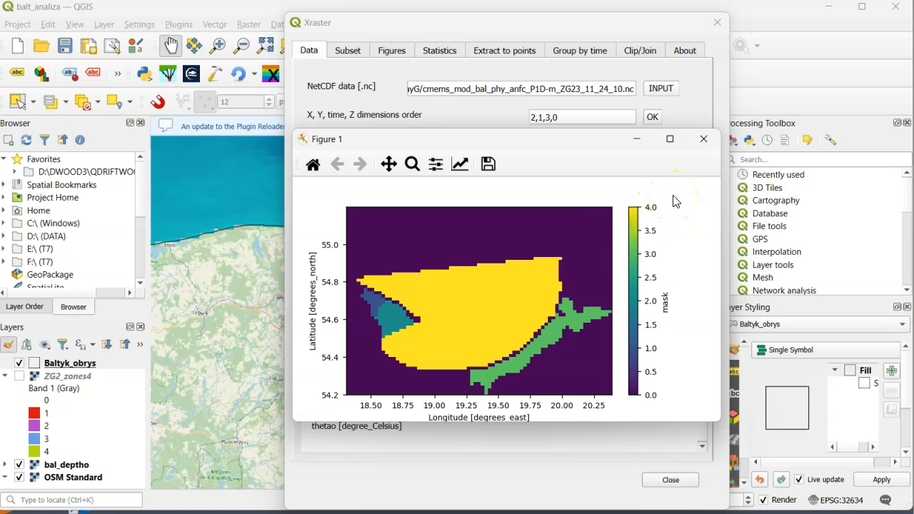
{"action": "left_click", "coordinate": [703, 138]}
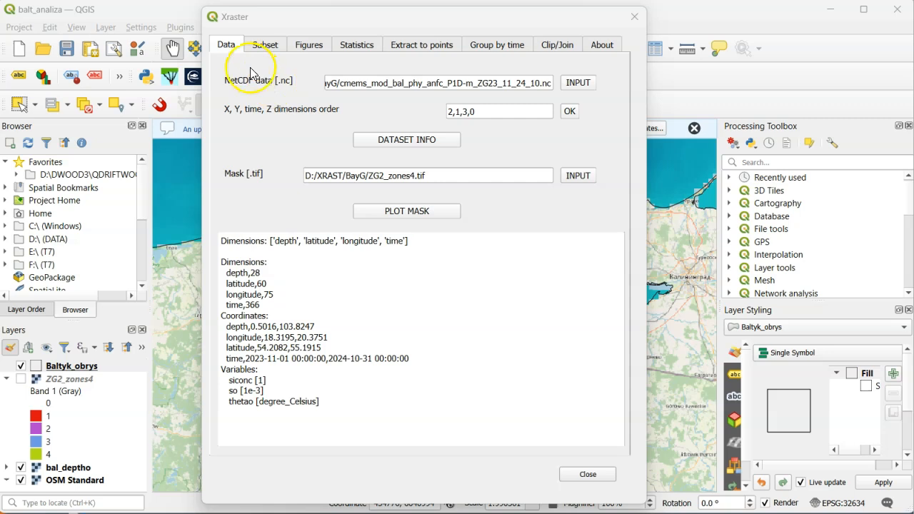
Select the siconc variable as the subset and plot its histogram, zooming in on the values near 1.0.
{"action": "left_click", "coordinate": [263, 47]}
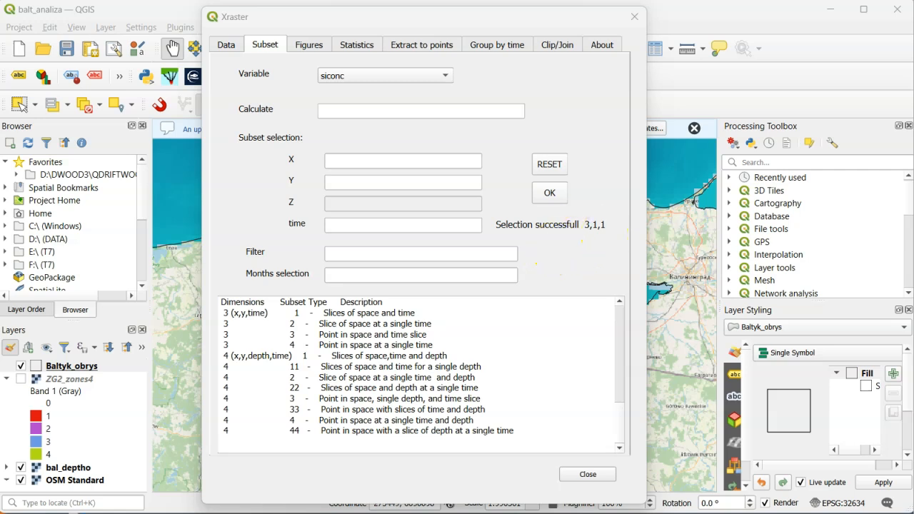
{"action": "left_click", "coordinate": [310, 43]}
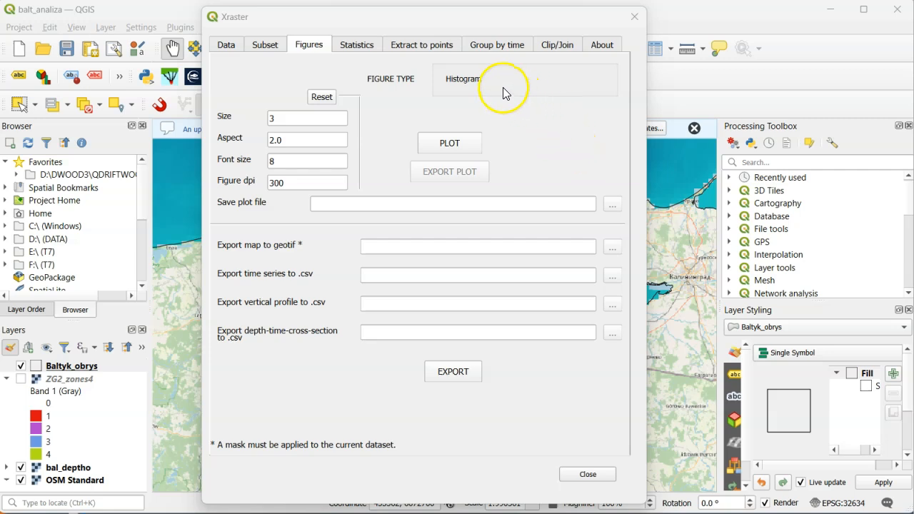
{"action": "left_click", "coordinate": [454, 145]}
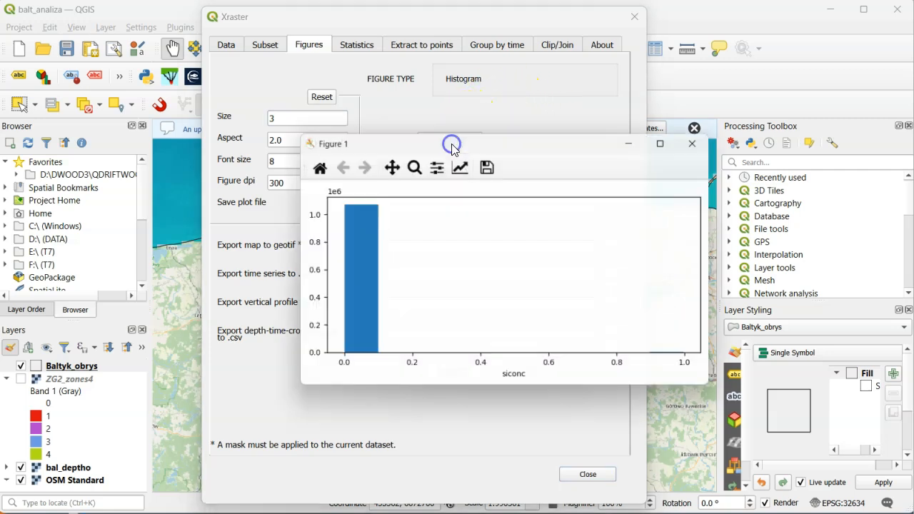
{"action": "left_click", "coordinate": [412, 163]}
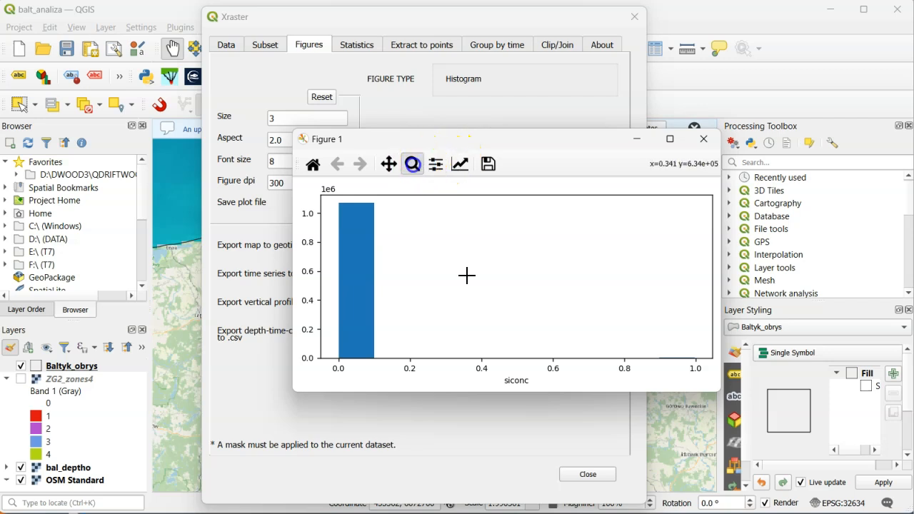
{"action": "left_click_drag", "start_coordinate": [593, 335], "coordinate": [711, 379]}
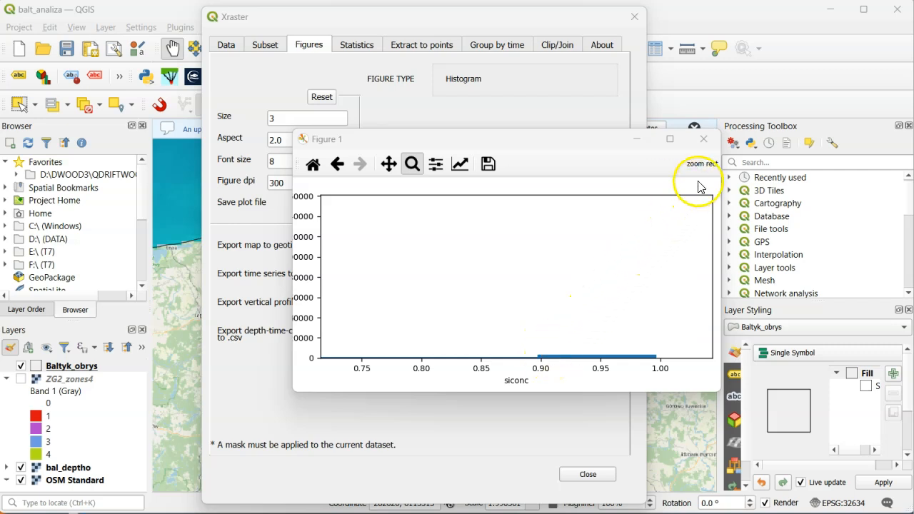
{"action": "left_click", "coordinate": [710, 145]}
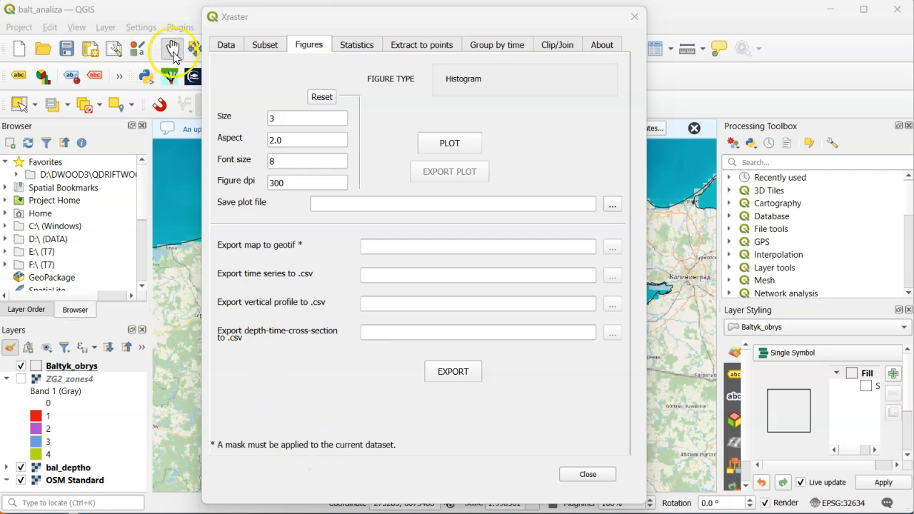
Plot the map of the max time statistic for siconc and move the figure aside from the settings.
{"action": "left_click", "coordinate": [347, 49]}
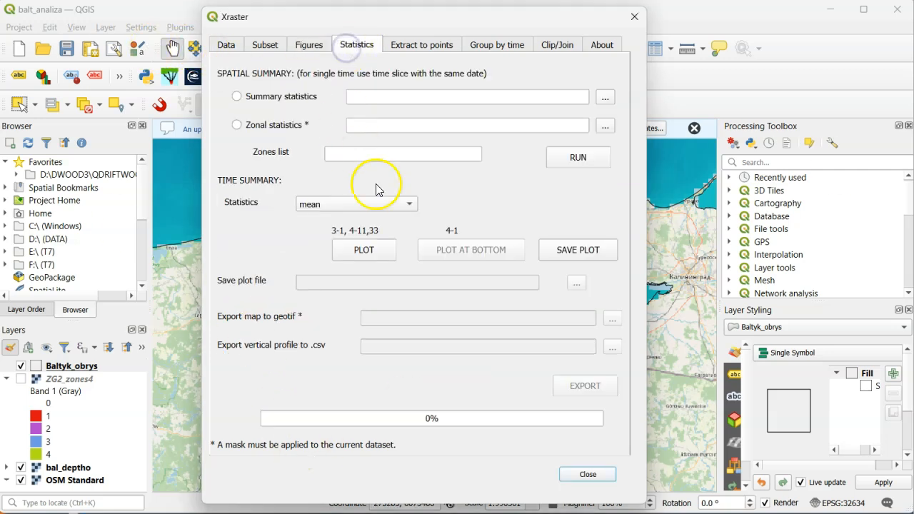
{"action": "left_click", "coordinate": [408, 204]}
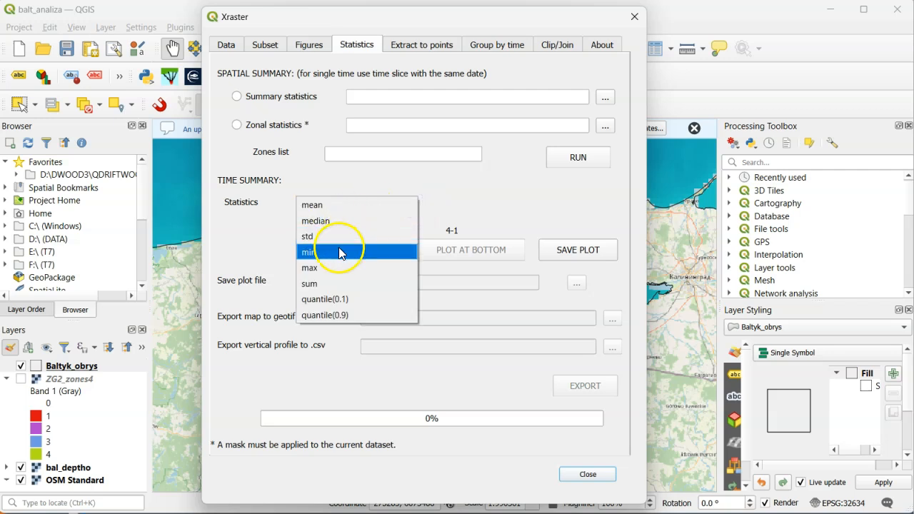
{"action": "left_click", "coordinate": [337, 268]}
{"action": "left_click", "coordinate": [340, 252]}
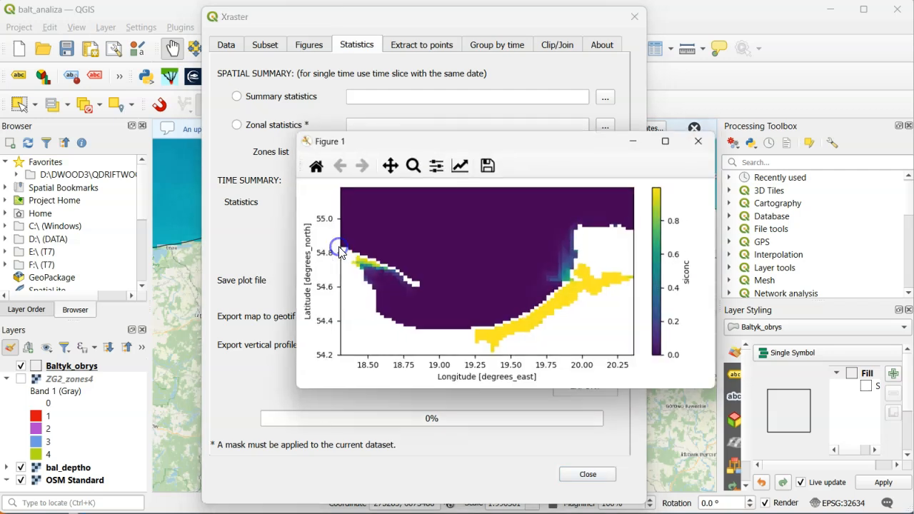
{"action": "left_click", "coordinate": [325, 259]}
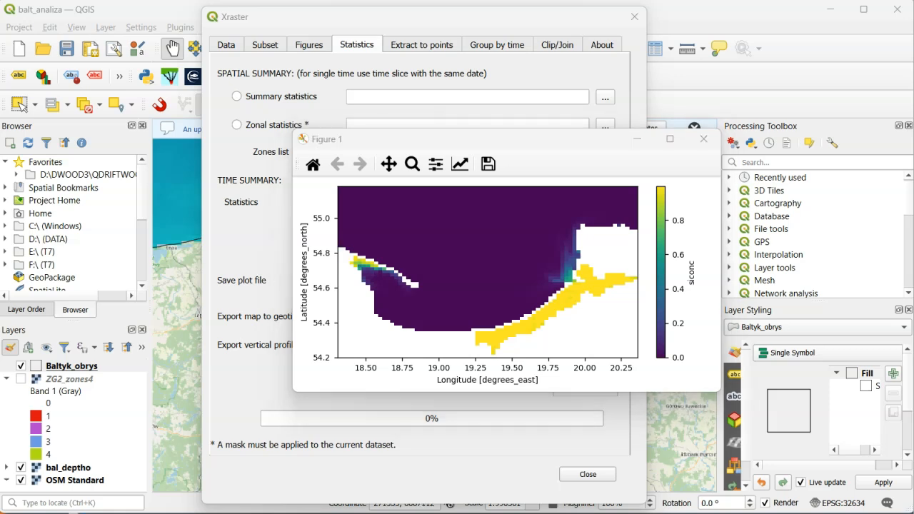
{"action": "left_click_drag", "start_coordinate": [535, 144], "coordinate": [637, 139]}
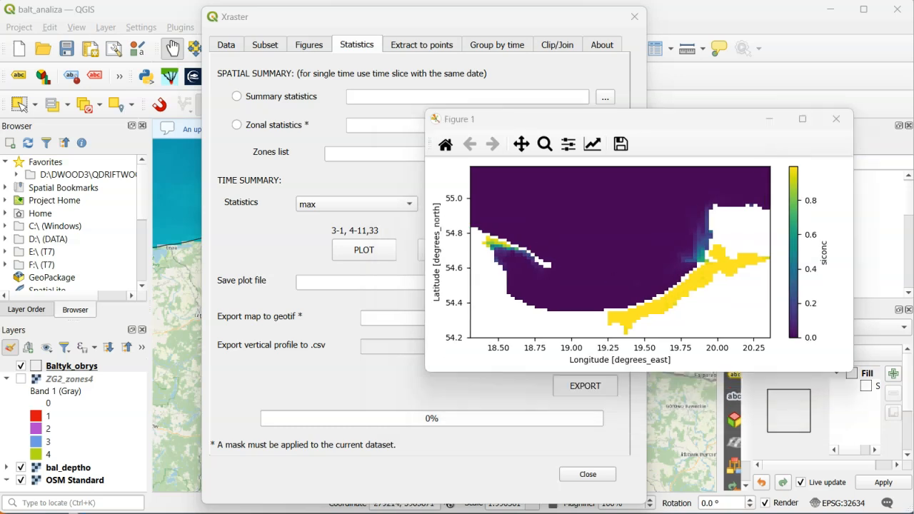
Plot the map of the sum time statistic for siconc.
{"action": "left_click", "coordinate": [404, 205]}
{"action": "left_click", "coordinate": [368, 219]}
{"action": "left_click", "coordinate": [364, 249]}
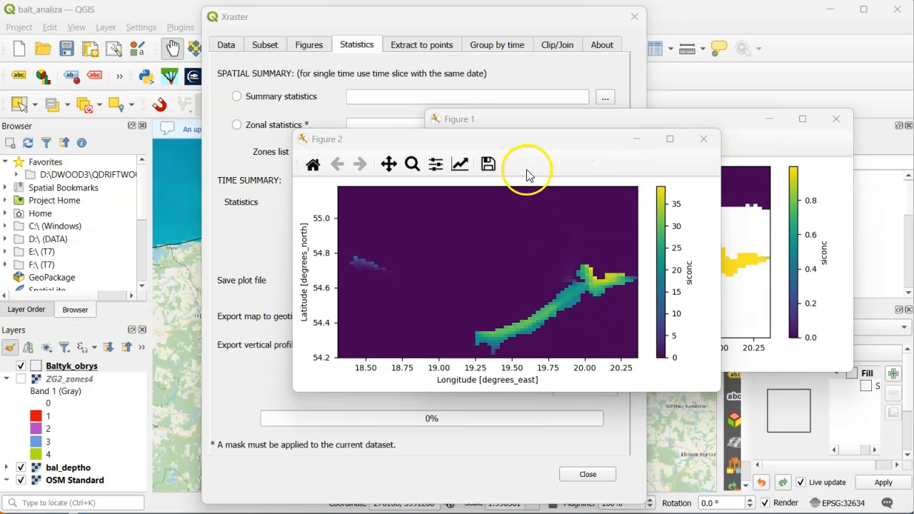
Subset siconc to the point X 19.6, Y 54.4 for the time range '2023-11-1','2024-5-1'.
{"action": "left_click", "coordinate": [265, 45]}
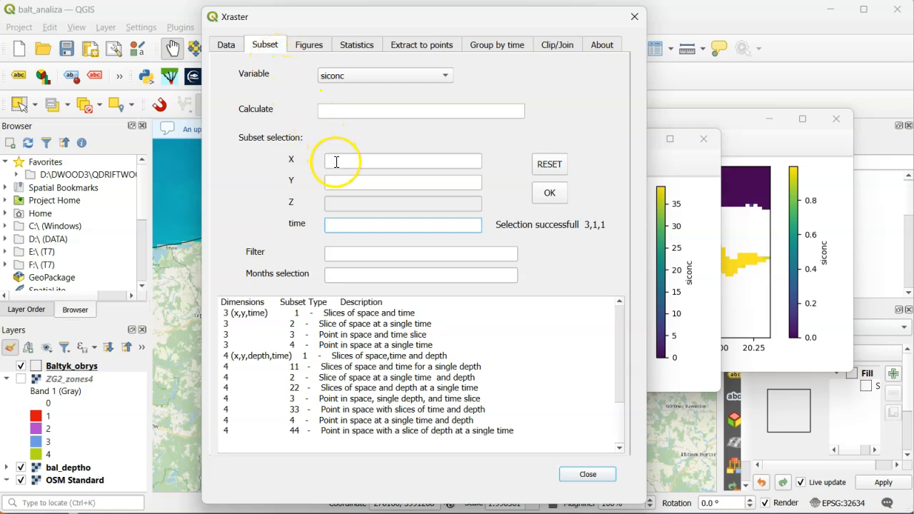
{"action": "left_click", "coordinate": [341, 164]}
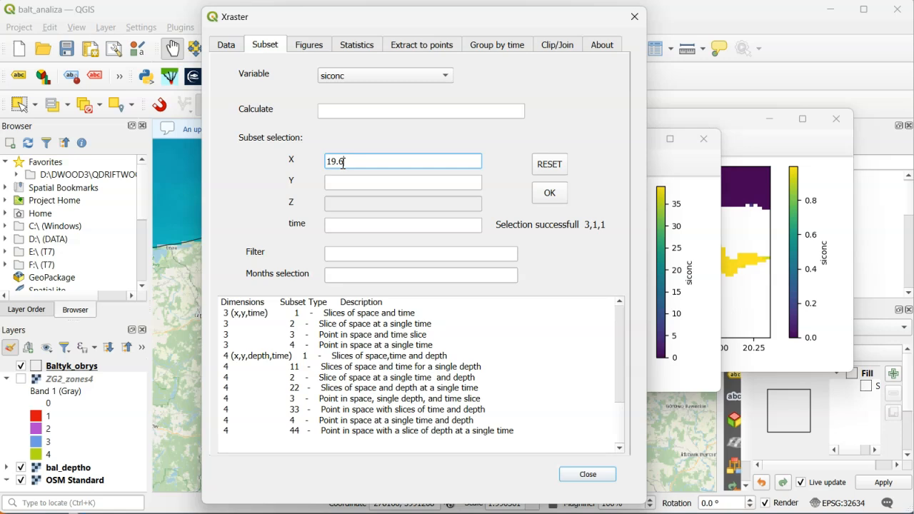
{"action": "left_click", "coordinate": [371, 184]}
{"action": "type", "text": "54.4"}
{"action": "left_click", "coordinate": [355, 225]}
{"action": "type", "text": "'2023-11-1','2024-5-1"}
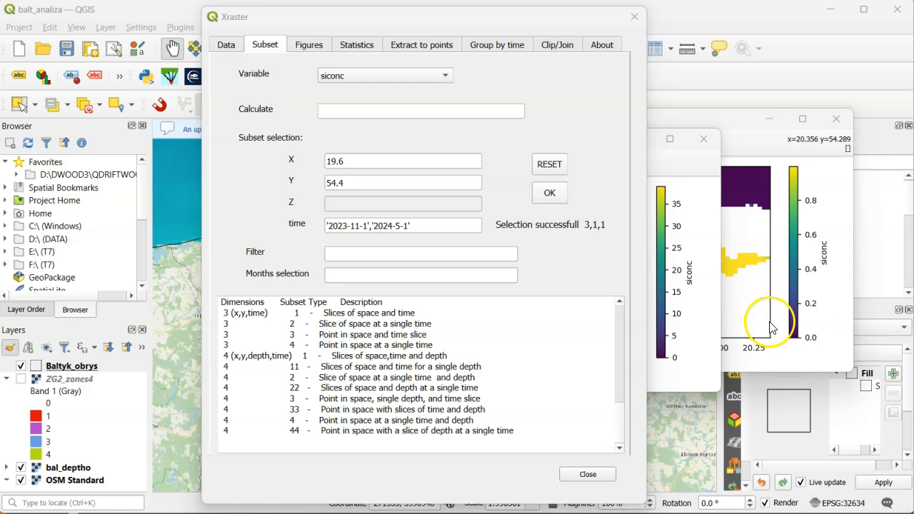
{"action": "left_click", "coordinate": [547, 191]}
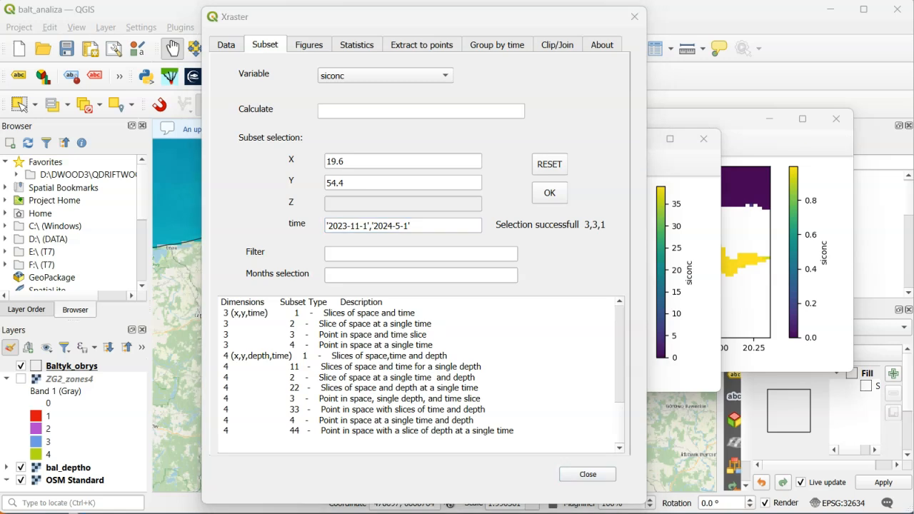
Plot the siconc time series for the selected point and move its figure clear of the sum map.
{"action": "left_click", "coordinate": [310, 50]}
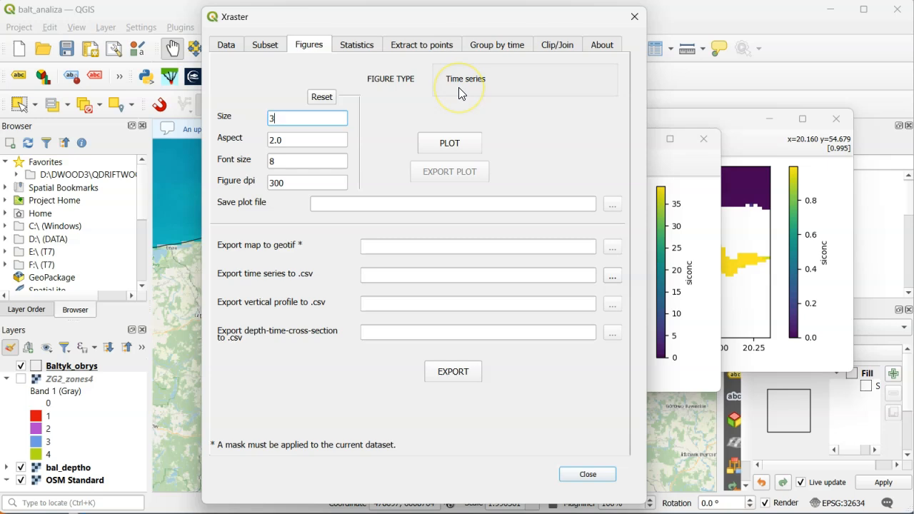
{"action": "left_click", "coordinate": [449, 142]}
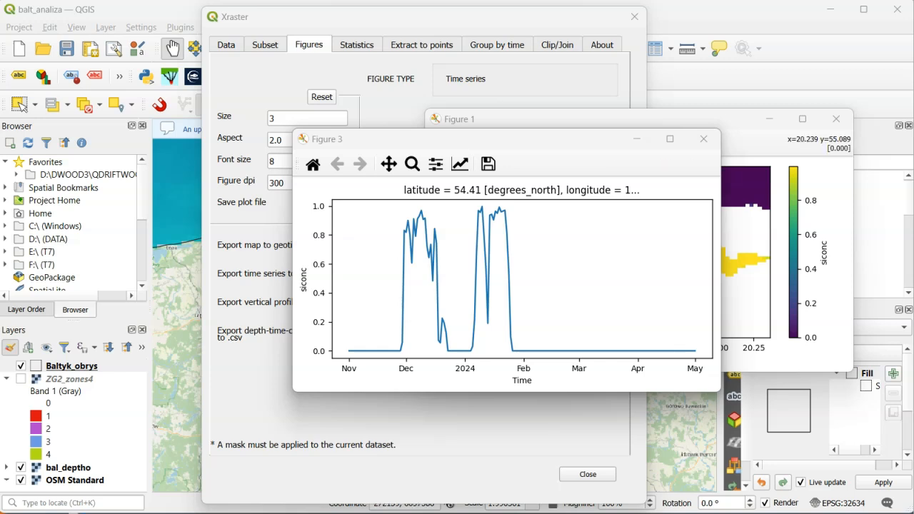
{"action": "left_click_drag", "start_coordinate": [582, 139], "coordinate": [533, 214]}
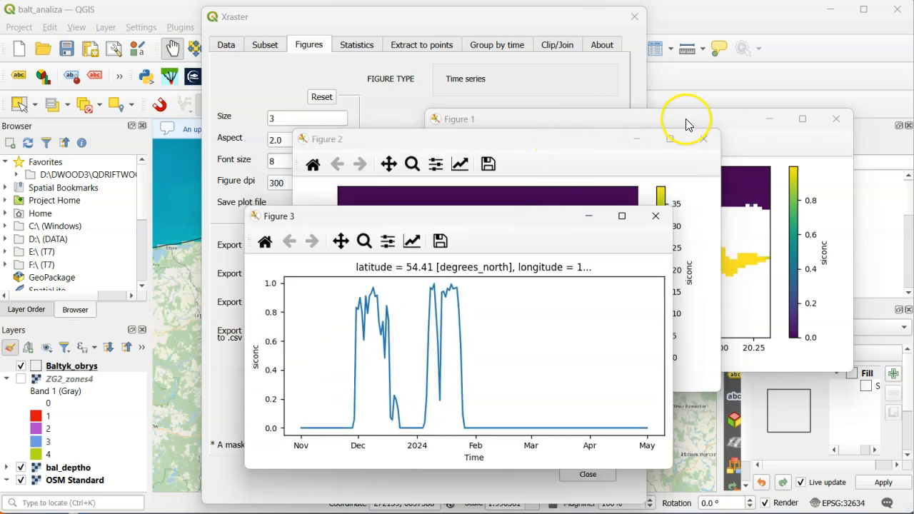
Compare the max and sum siconc maps with the time series, and close all three figures.
{"action": "left_click", "coordinate": [714, 118]}
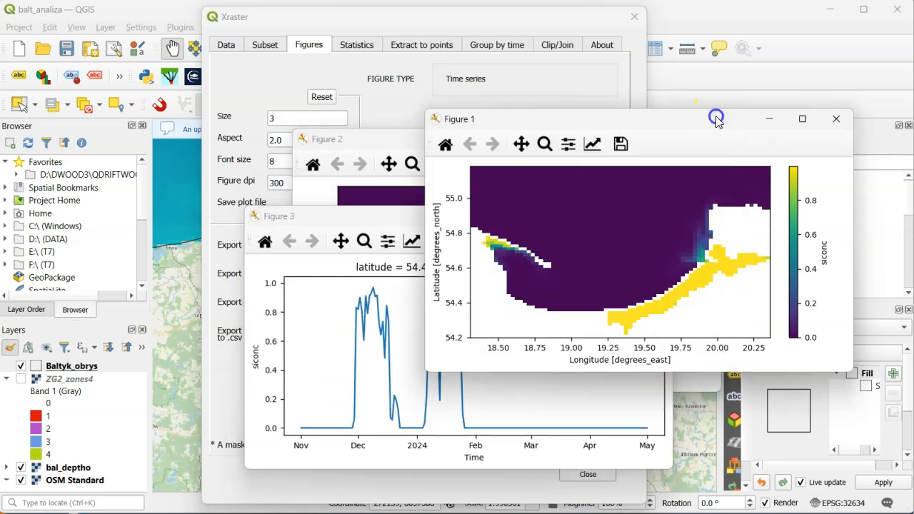
{"action": "left_click", "coordinate": [397, 138]}
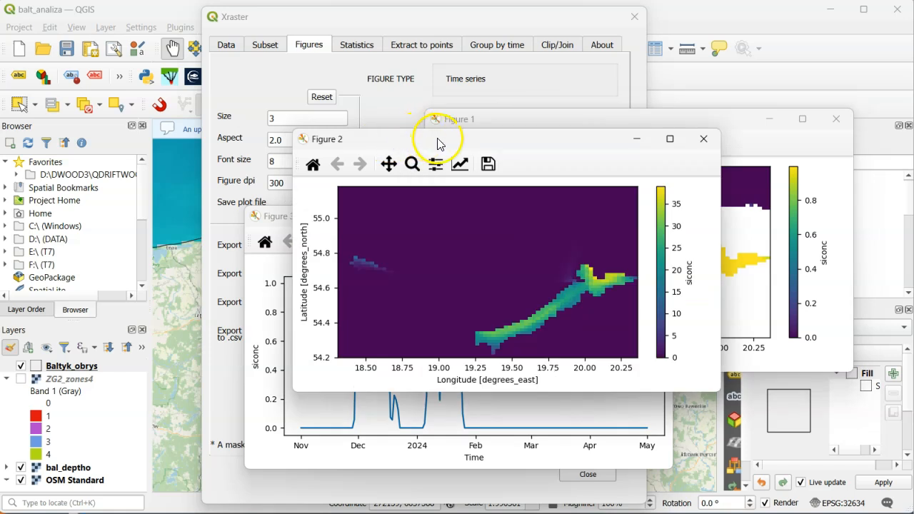
{"action": "left_click_drag", "start_coordinate": [437, 142], "coordinate": [475, 132]}
{"action": "left_click", "coordinate": [311, 223]}
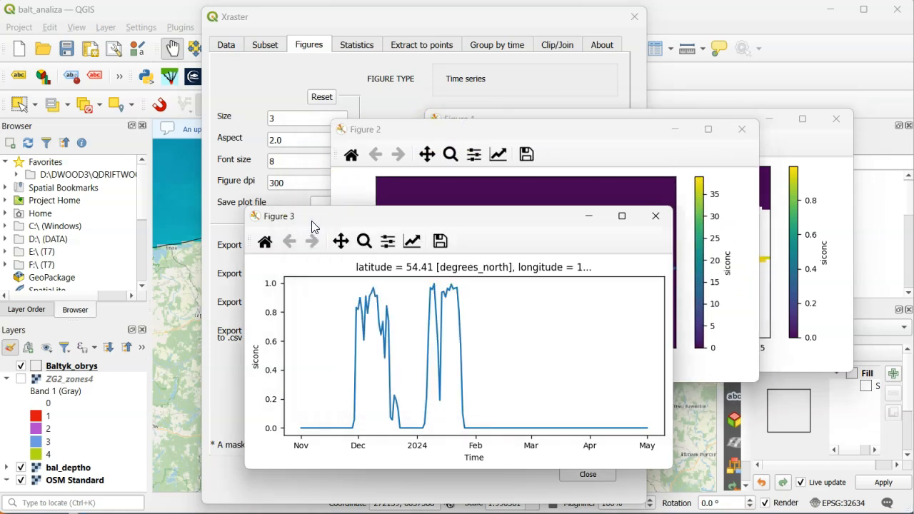
{"action": "left_click", "coordinate": [654, 217]}
{"action": "left_click", "coordinate": [742, 129]}
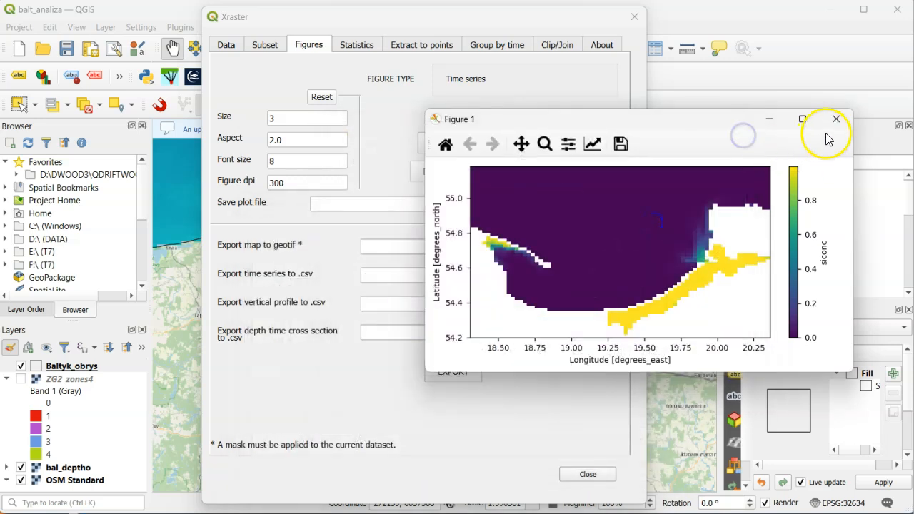
{"action": "left_click", "coordinate": [834, 118]}
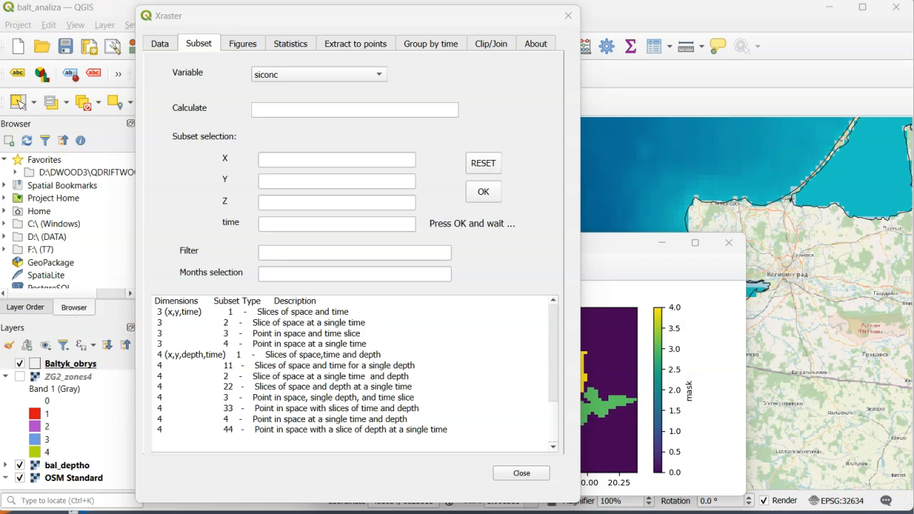
Select the so variable and apply a subset with Z set to 0.
{"action": "left_click", "coordinate": [380, 79]}
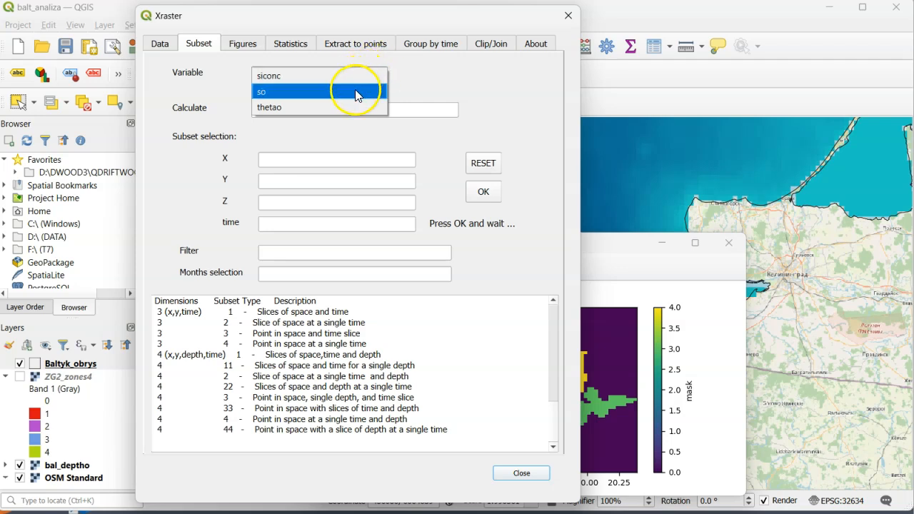
{"action": "left_click", "coordinate": [357, 95]}
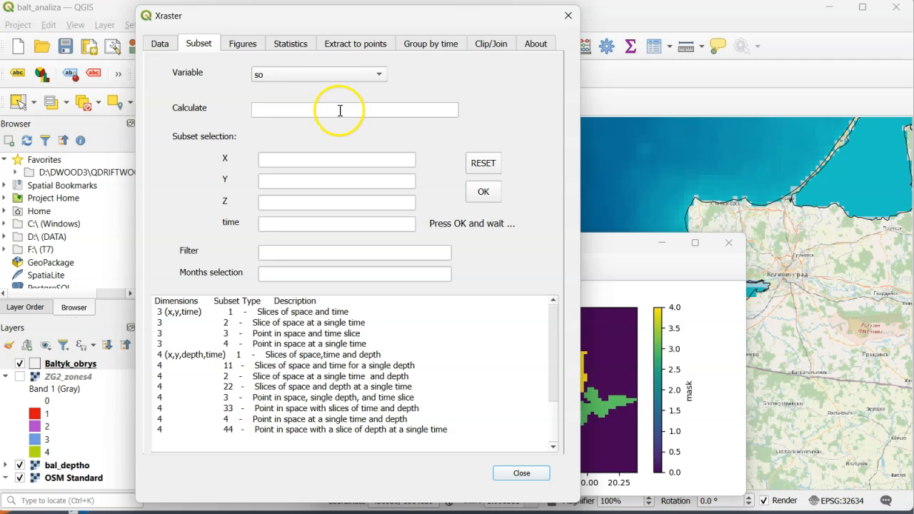
{"action": "left_click", "coordinate": [307, 201]}
{"action": "type", "text": "0"}
{"action": "left_click", "coordinate": [485, 192]}
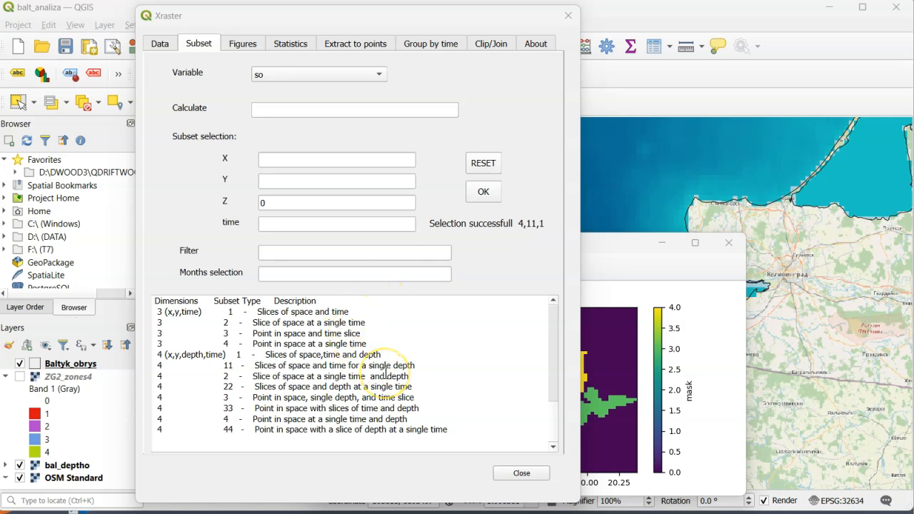
Plot the histogram of so for the surface subset.
{"action": "left_click", "coordinate": [243, 44]}
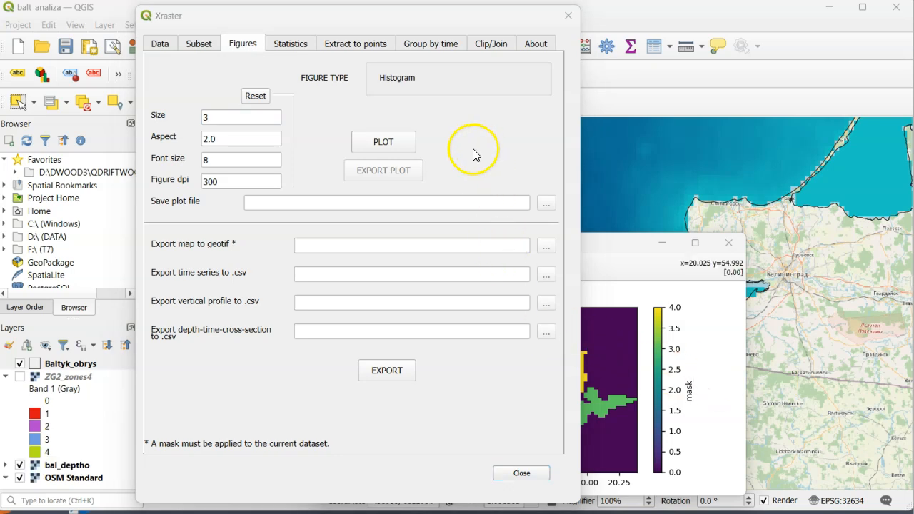
{"action": "left_click", "coordinate": [381, 142]}
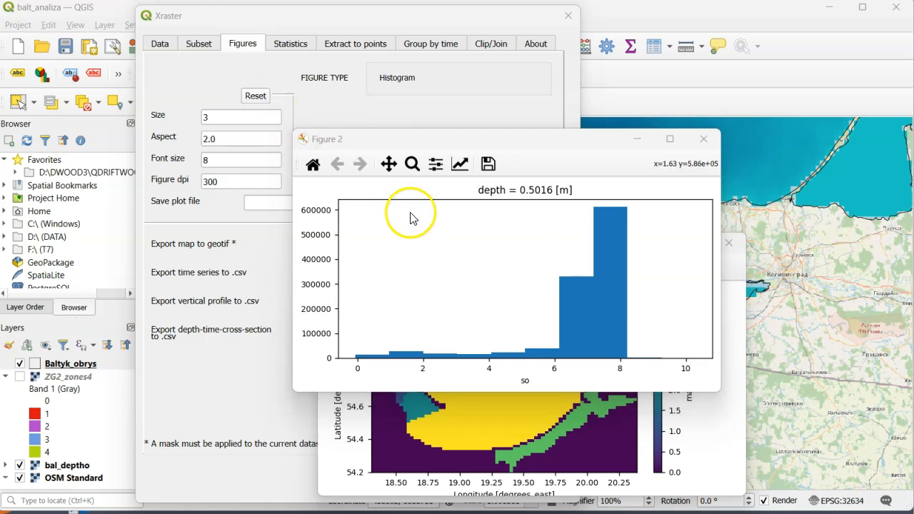
{"action": "left_click", "coordinate": [470, 255]}
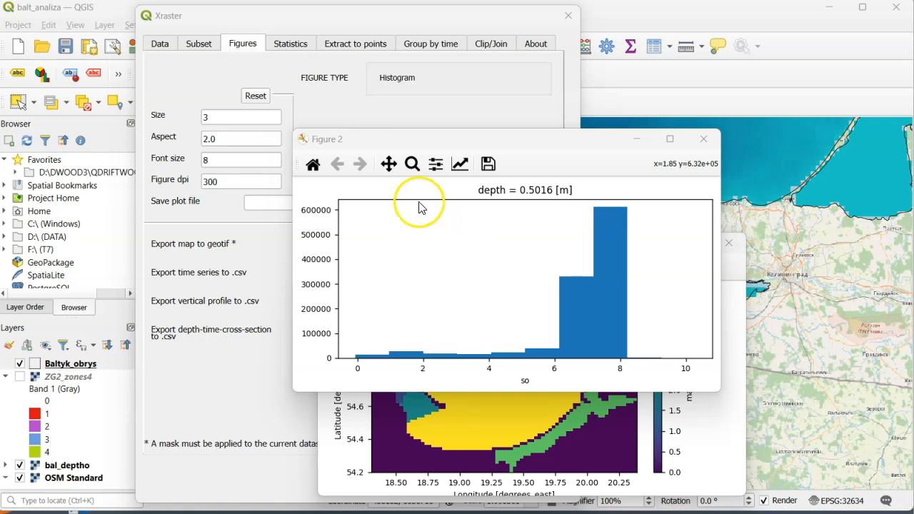
Plot the map of the min time statistic for so at the surface.
{"action": "left_click", "coordinate": [293, 44]}
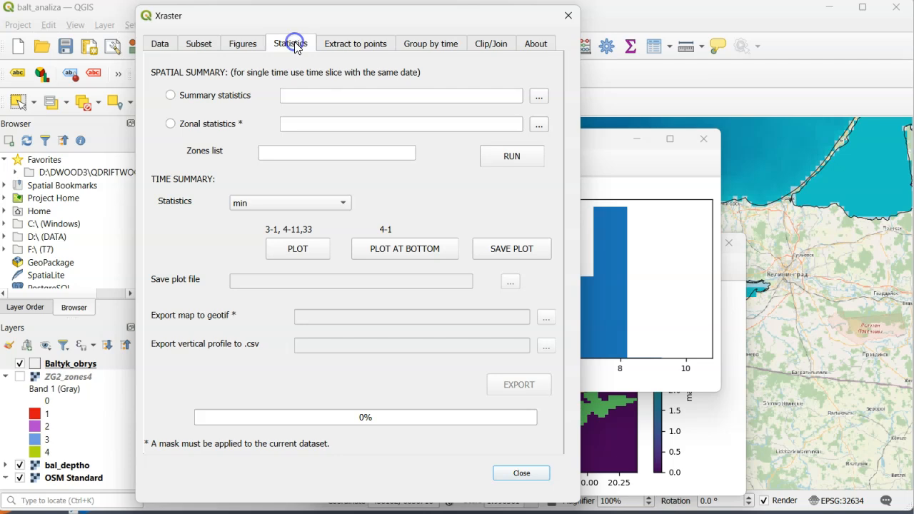
{"action": "left_click", "coordinate": [346, 202]}
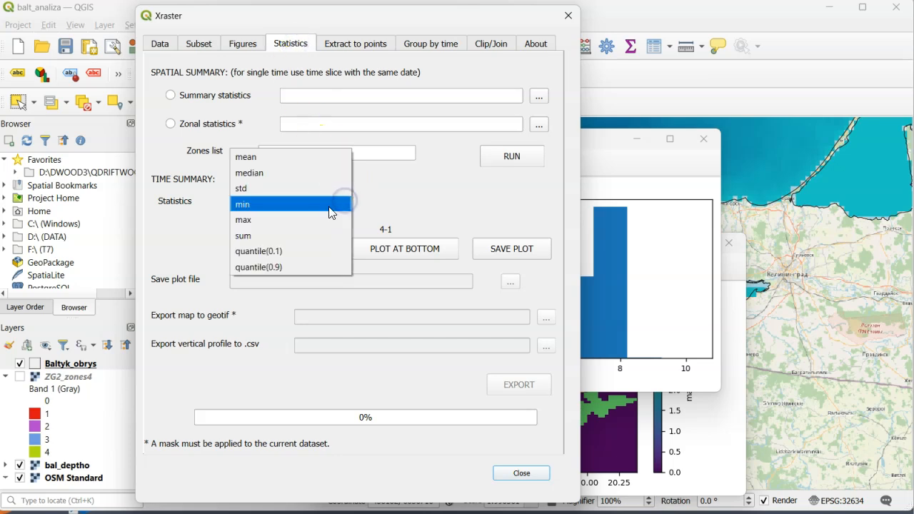
{"action": "left_click", "coordinate": [331, 207]}
{"action": "left_click", "coordinate": [299, 251]}
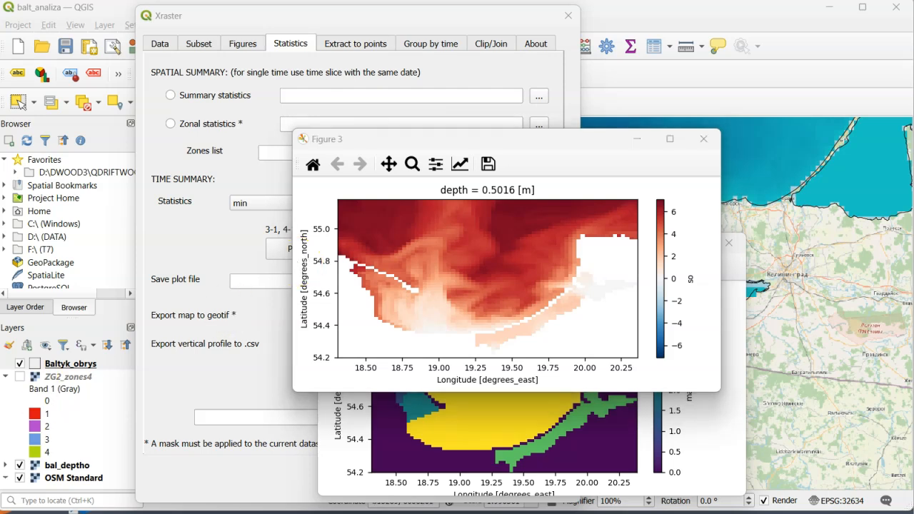
{"action": "left_click", "coordinate": [416, 266]}
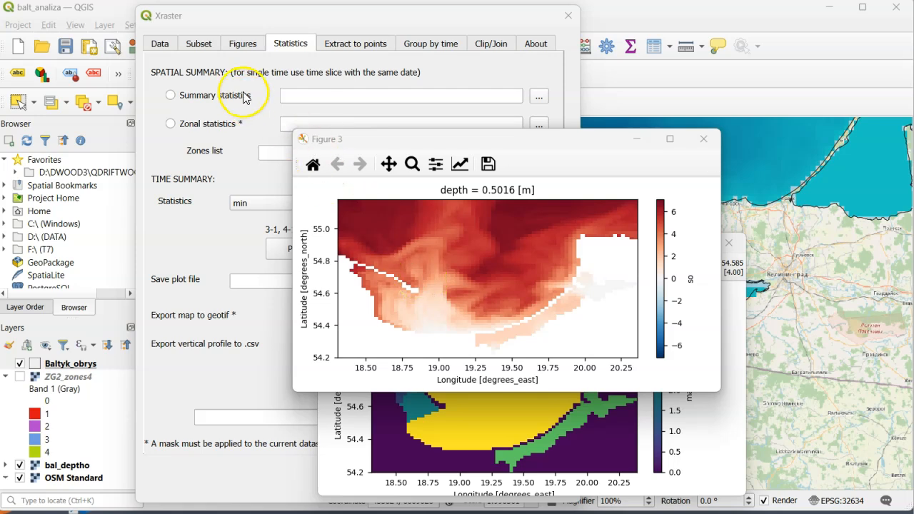
Subset so to the point X 18.9, Y 54.6 at Z 0 for the time range '2023','2024'.
{"action": "left_click", "coordinate": [206, 49]}
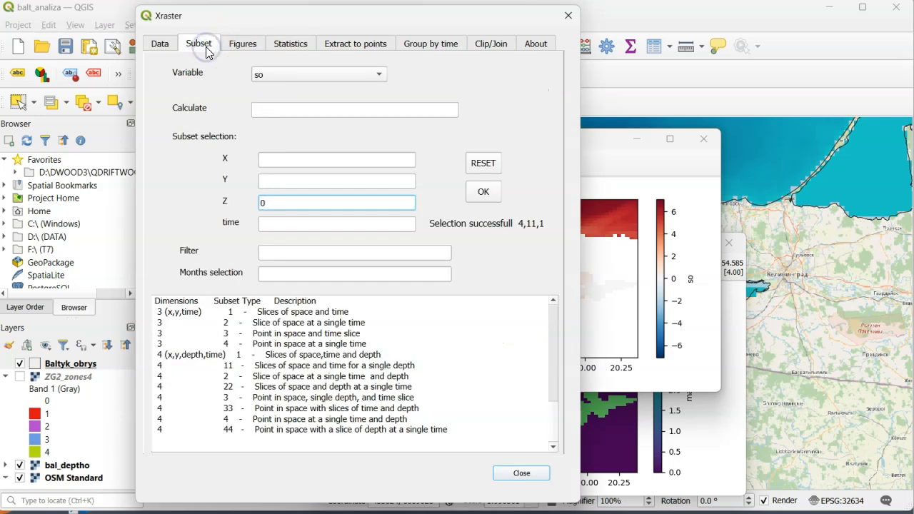
{"action": "left_click", "coordinate": [263, 162]}
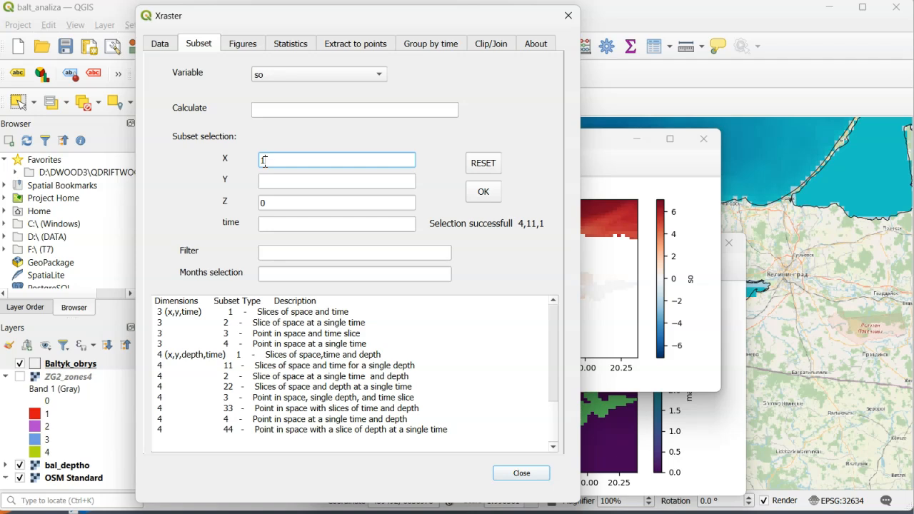
{"action": "left_click", "coordinate": [277, 180]}
{"action": "left_click", "coordinate": [271, 223]}
{"action": "type", "text": "'2023','2024"}
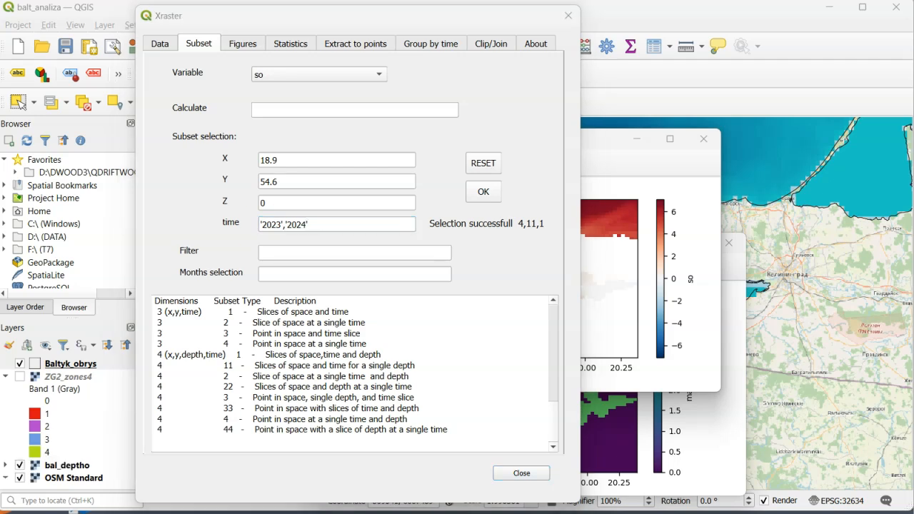
{"action": "left_click", "coordinate": [477, 192]}
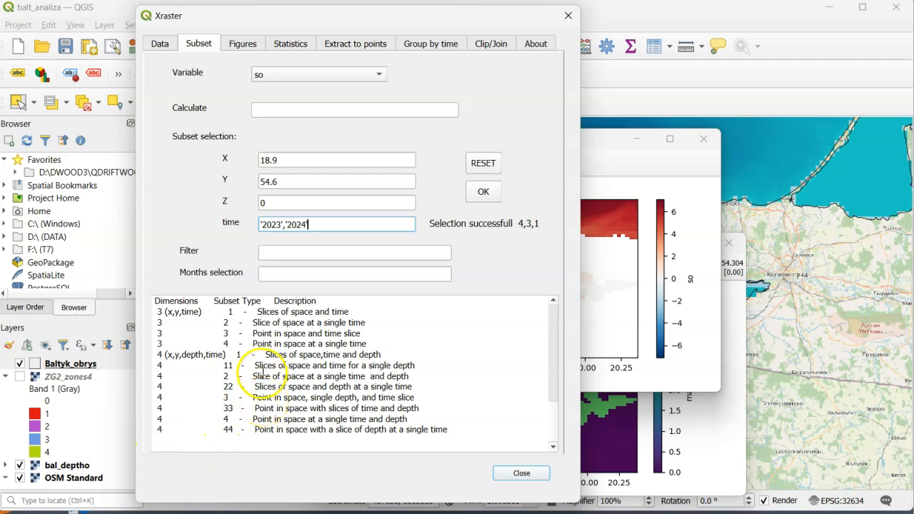
Plot the so time series for the selected point and zoom in on the low values between January and May 2024.
{"action": "left_click", "coordinate": [244, 45]}
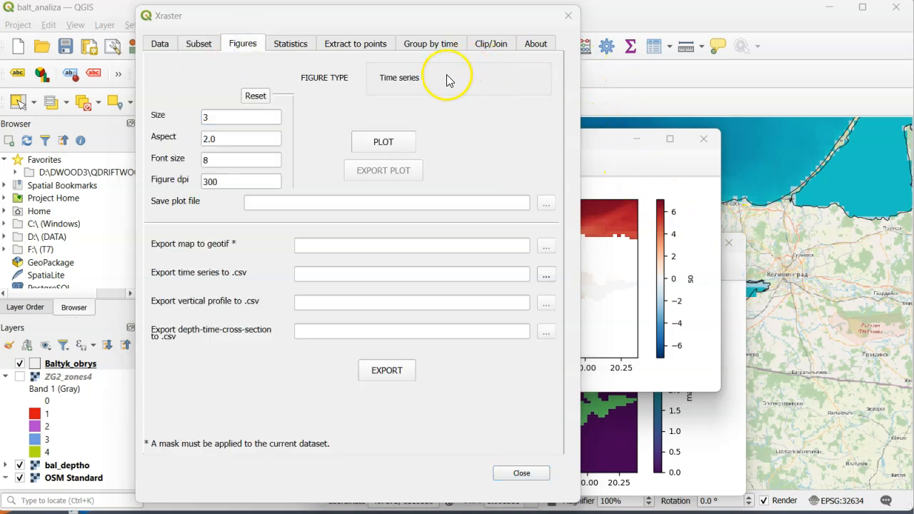
{"action": "left_click", "coordinate": [379, 141]}
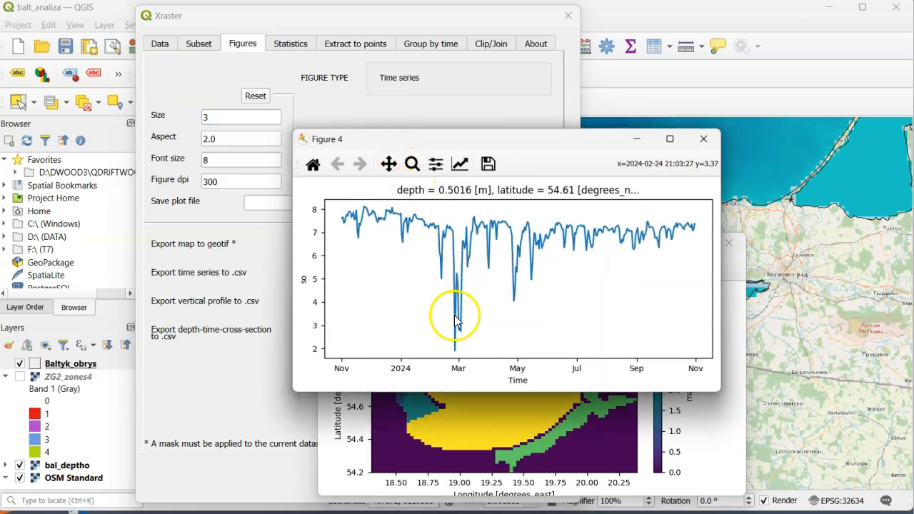
{"action": "left_click", "coordinate": [412, 174]}
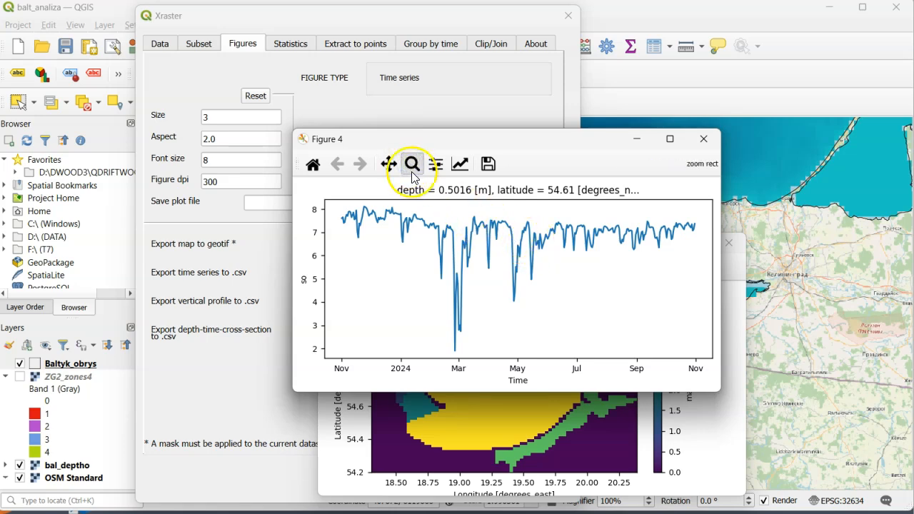
{"action": "left_click_drag", "start_coordinate": [404, 270], "coordinate": [532, 366]}
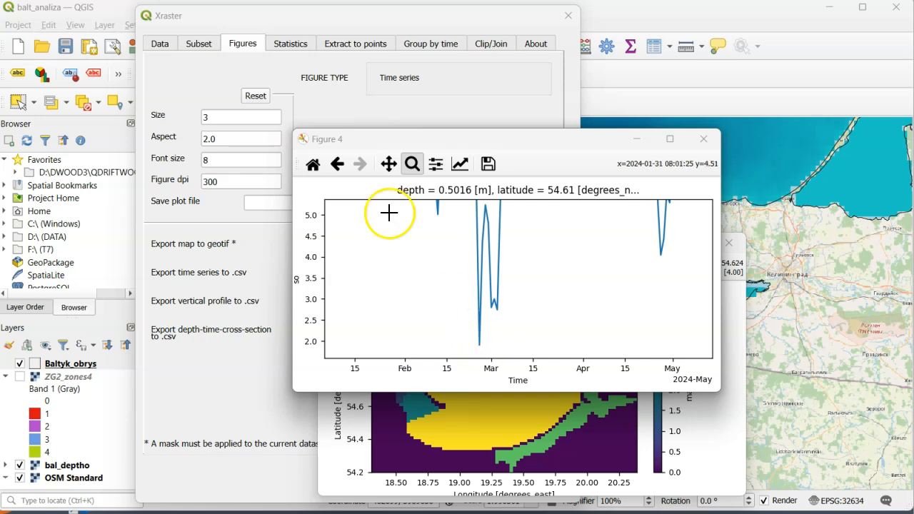
Reset the subset ranges to the full extent, and set Z to 0 and time to the single date '2024-2-26 0:0'.
{"action": "left_click", "coordinate": [199, 43]}
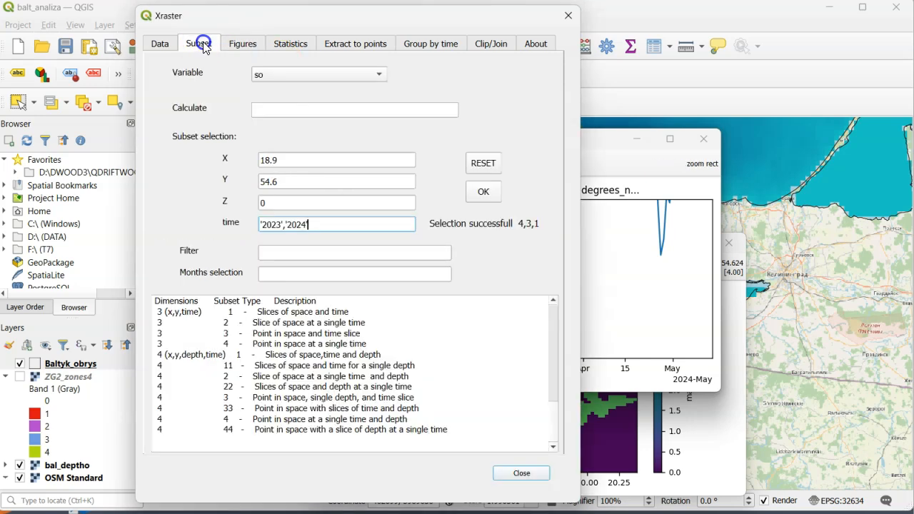
{"action": "left_click", "coordinate": [480, 163]}
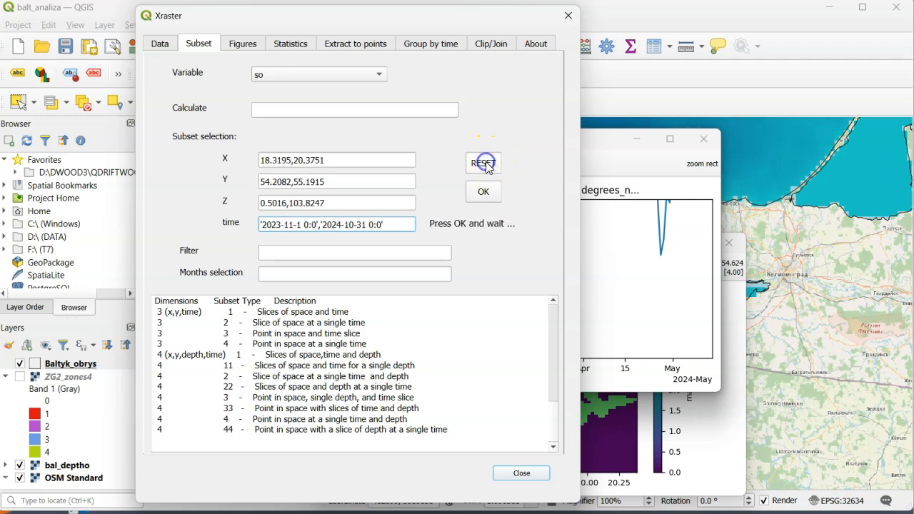
{"action": "double_click", "coordinate": [322, 202]}
{"action": "type", "text": "0"}
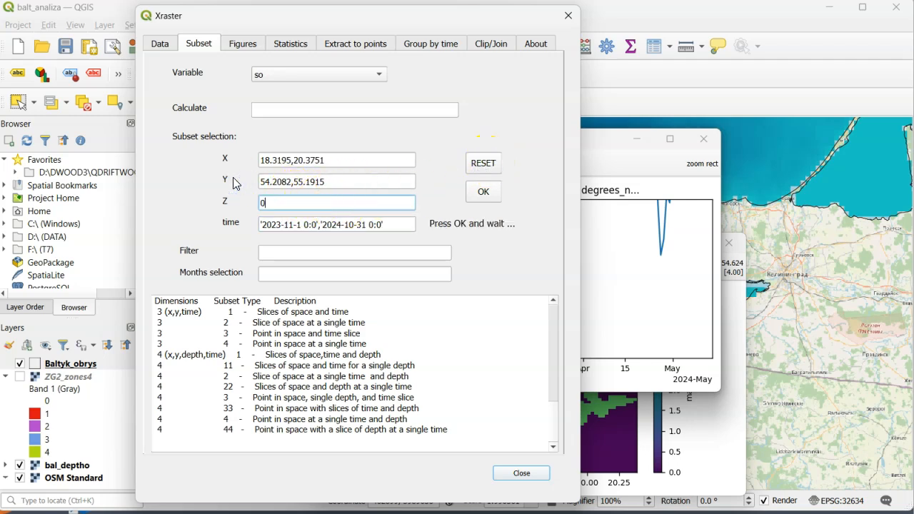
{"action": "left_click_drag", "start_coordinate": [323, 224], "coordinate": [238, 223]}
{"action": "key", "text": "BackSpace"}
{"action": "double_click", "coordinate": [291, 227]}
{"action": "type", "text": "2024-2"}
{"action": "double_click", "coordinate": [295, 229]}
{"action": "type", "text": "26"}
{"action": "left_click", "coordinate": [660, 511]}
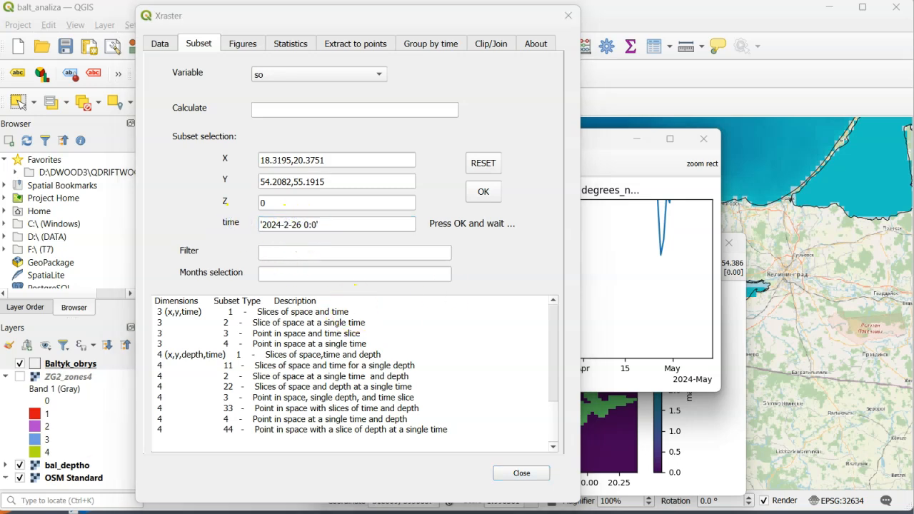
Apply the single-date surface subset of so and plot its map.
{"action": "left_click", "coordinate": [485, 194]}
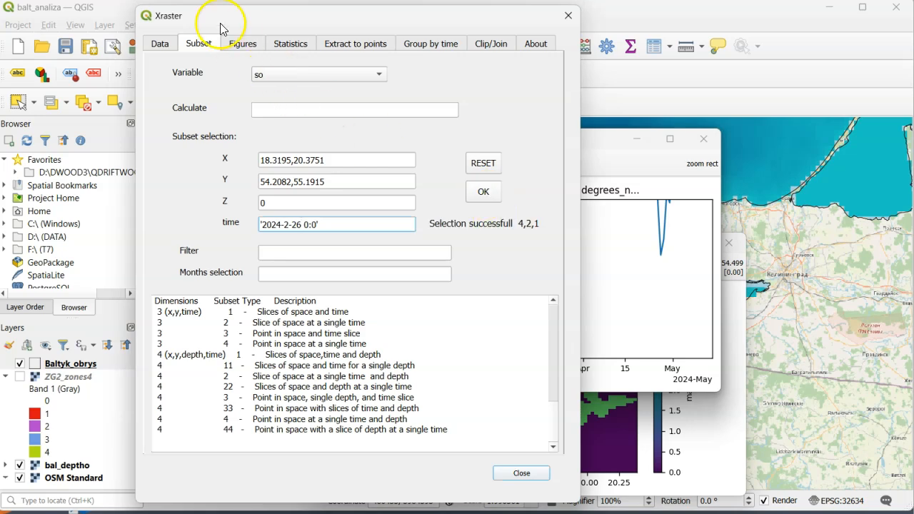
{"action": "left_click", "coordinate": [244, 44]}
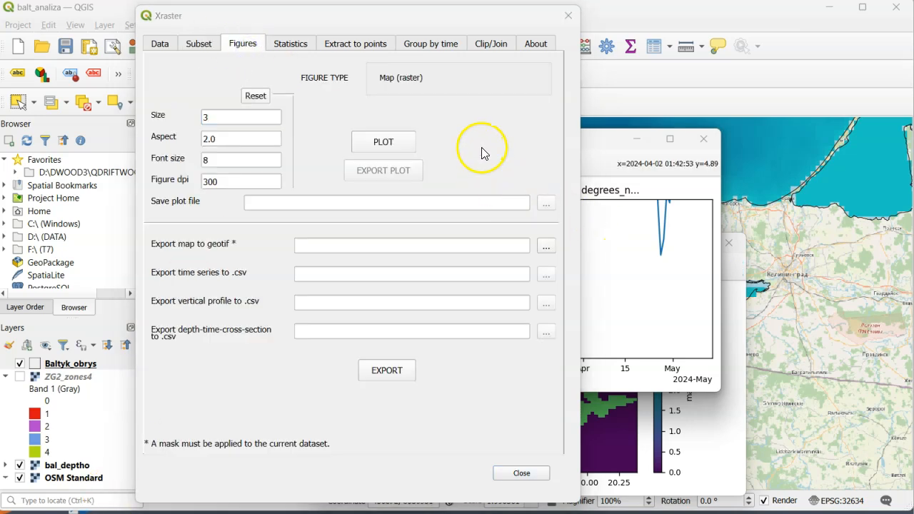
{"action": "left_click", "coordinate": [404, 142]}
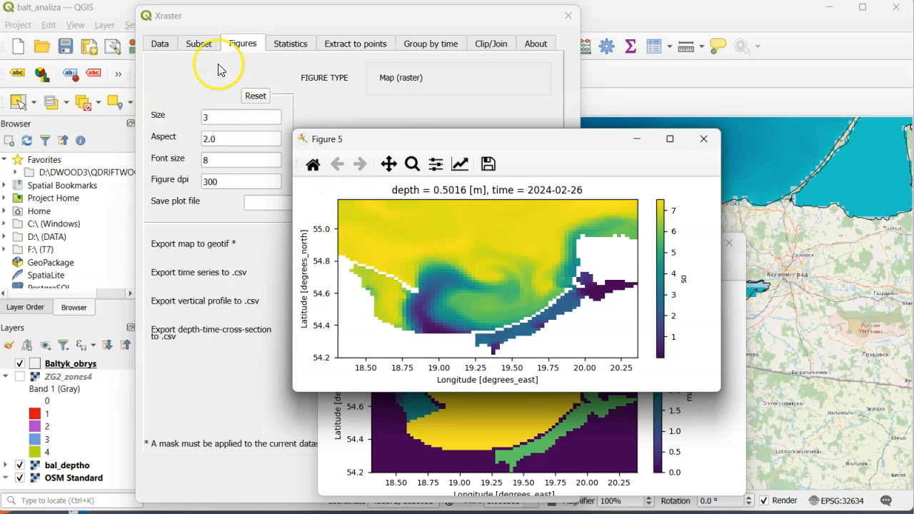
Subset so to the point X 18.9, Y 54.6 over the depth range Z 0,110, keeping the single date.
{"action": "left_click", "coordinate": [199, 43]}
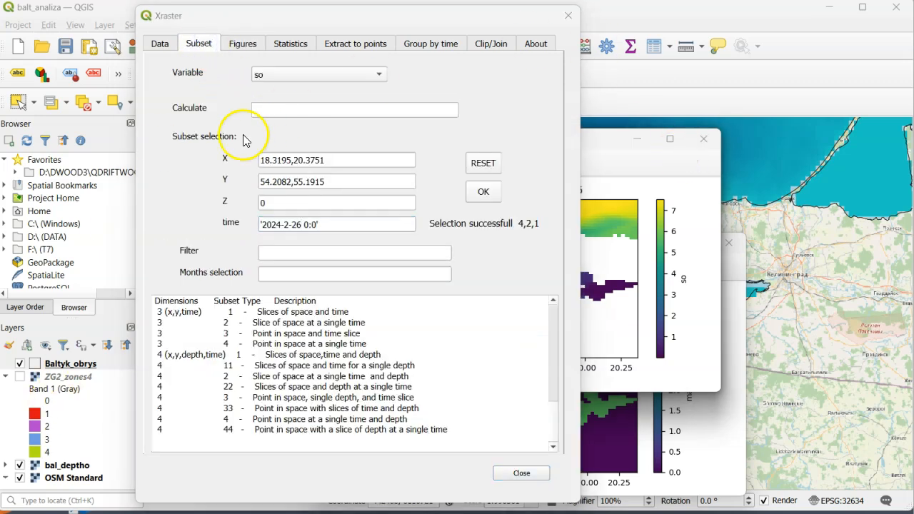
{"action": "left_click_drag", "start_coordinate": [330, 160], "coordinate": [243, 163]}
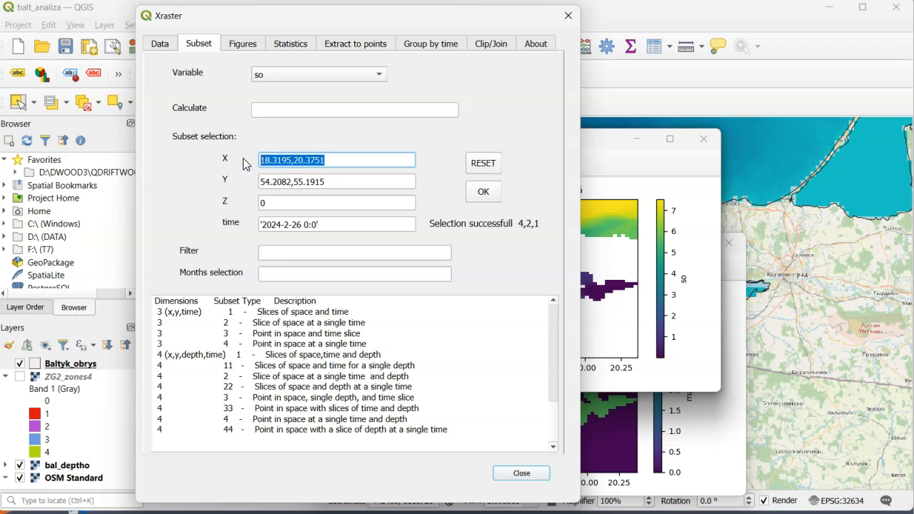
{"action": "type", "text": "18.9"}
{"action": "left_click_drag", "start_coordinate": [326, 182], "coordinate": [236, 179]}
{"action": "type", "text": "54.6"}
{"action": "left_click", "coordinate": [272, 201]}
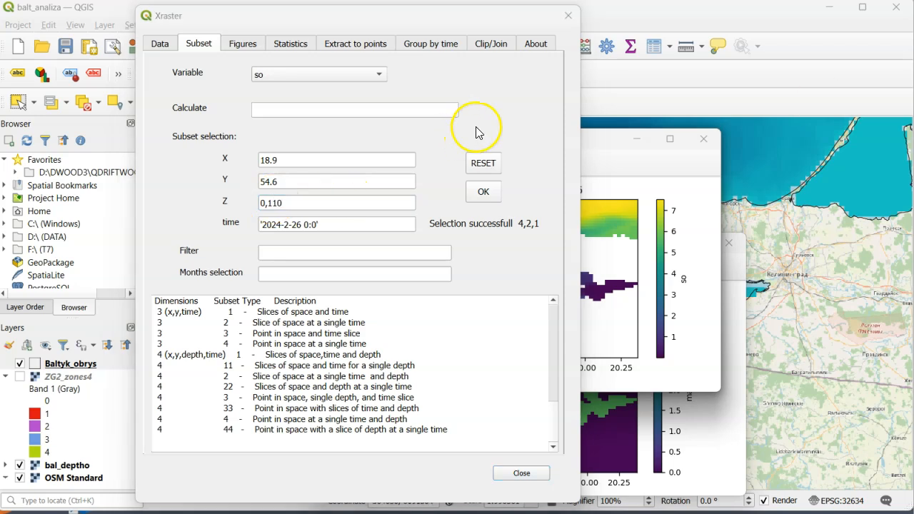
{"action": "left_click", "coordinate": [483, 193]}
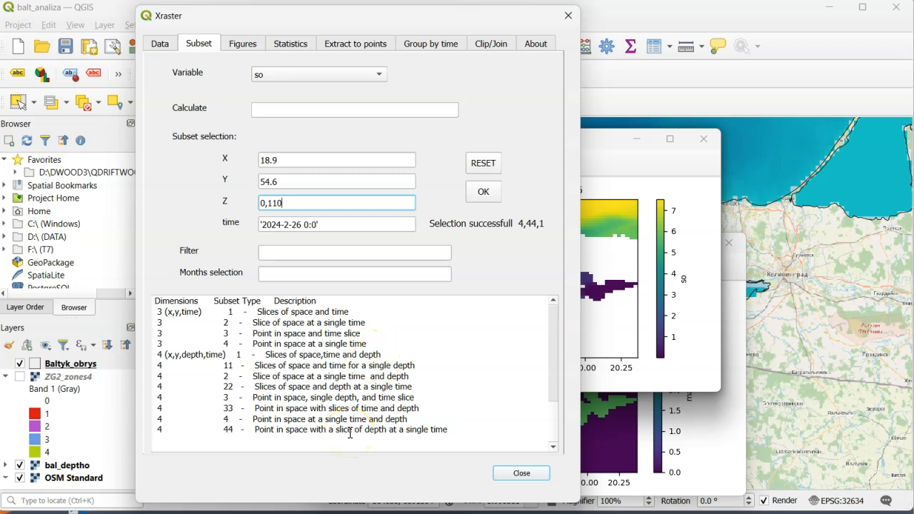
Plot the vertical profile of so at the selected point and move its figure aside to compare it with the salinity map.
{"action": "left_click", "coordinate": [242, 43]}
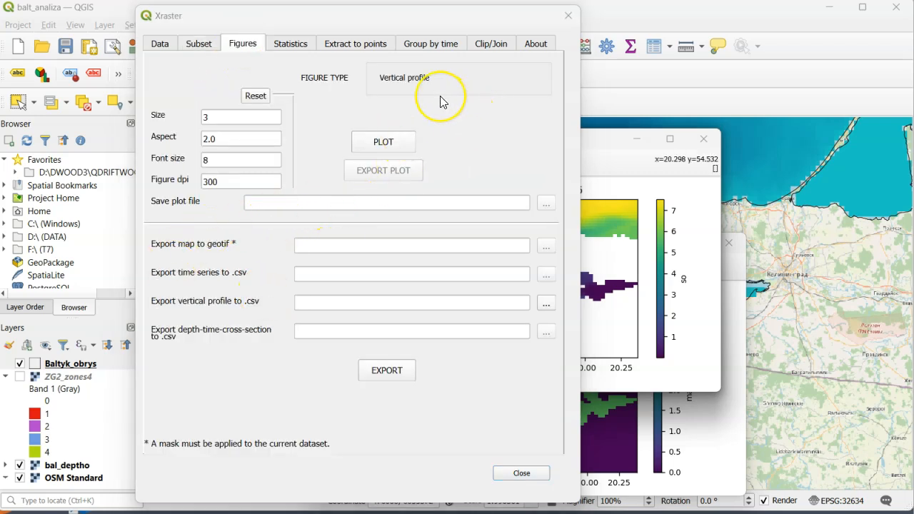
{"action": "left_click", "coordinate": [380, 140]}
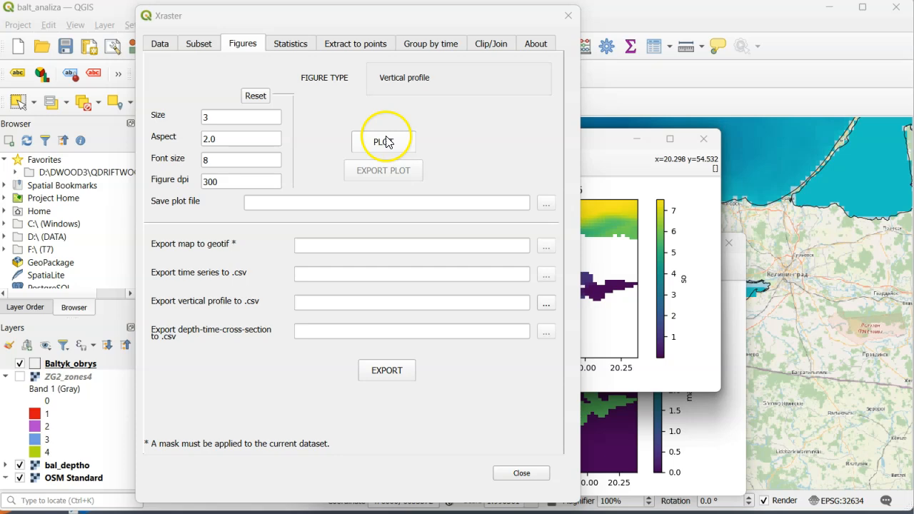
{"action": "left_click", "coordinate": [568, 419]}
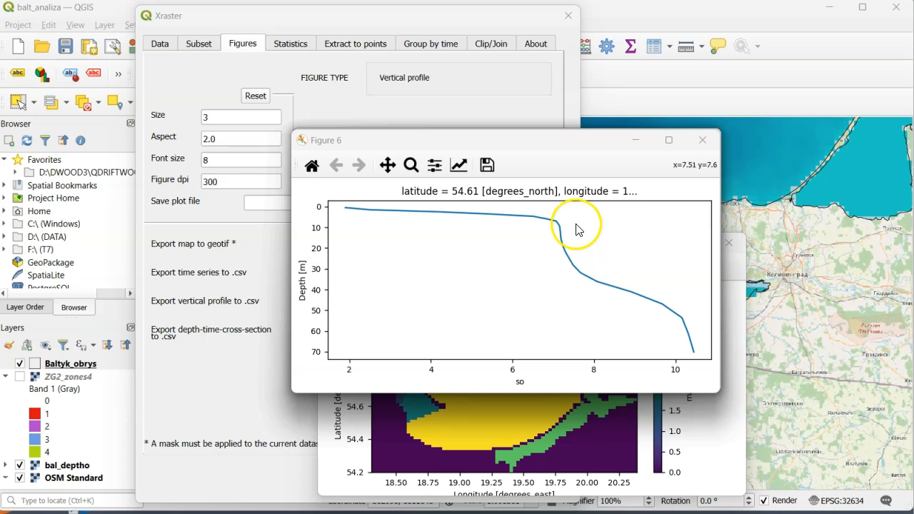
{"action": "left_click_drag", "start_coordinate": [571, 141], "coordinate": [534, 173]}
{"action": "left_click", "coordinate": [530, 145]}
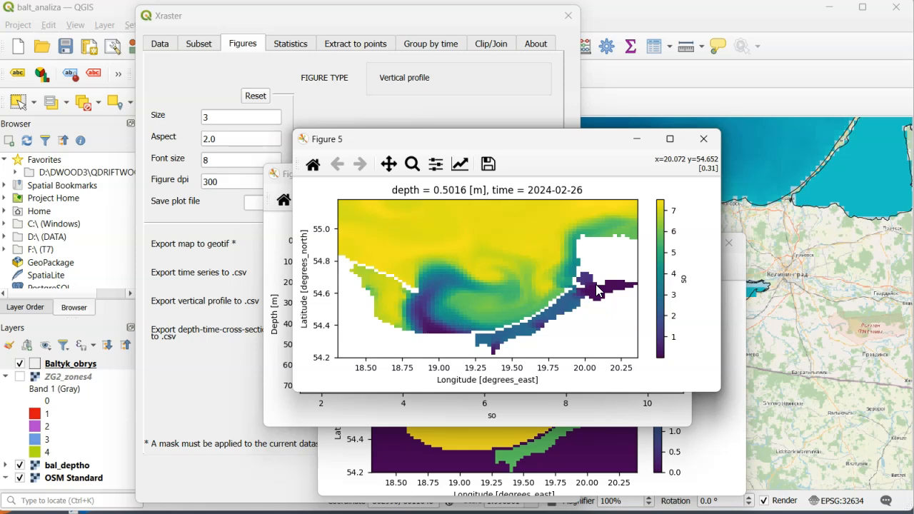
{"action": "left_click", "coordinate": [605, 82]}
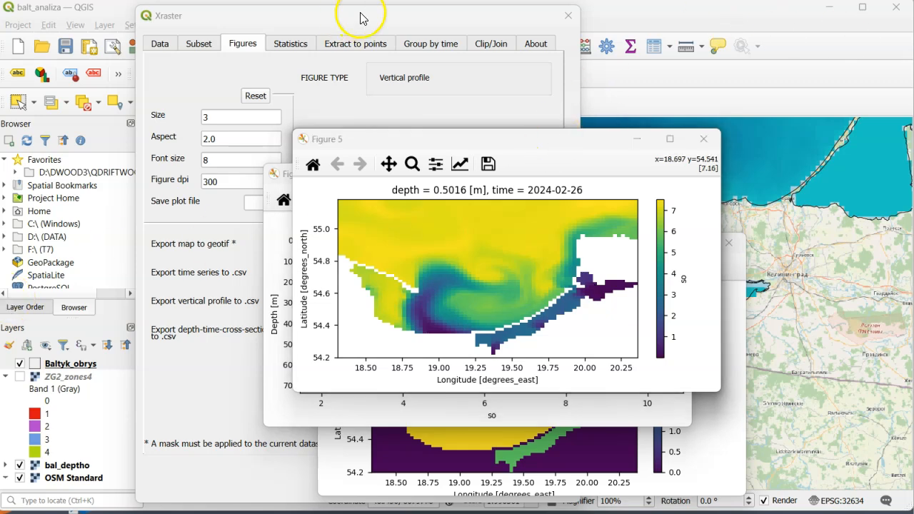
Reset the subset ranges, set Z to 0 and apply the filter where(var.mask==3) to so.
{"action": "left_click", "coordinate": [205, 52]}
{"action": "left_click", "coordinate": [483, 163]}
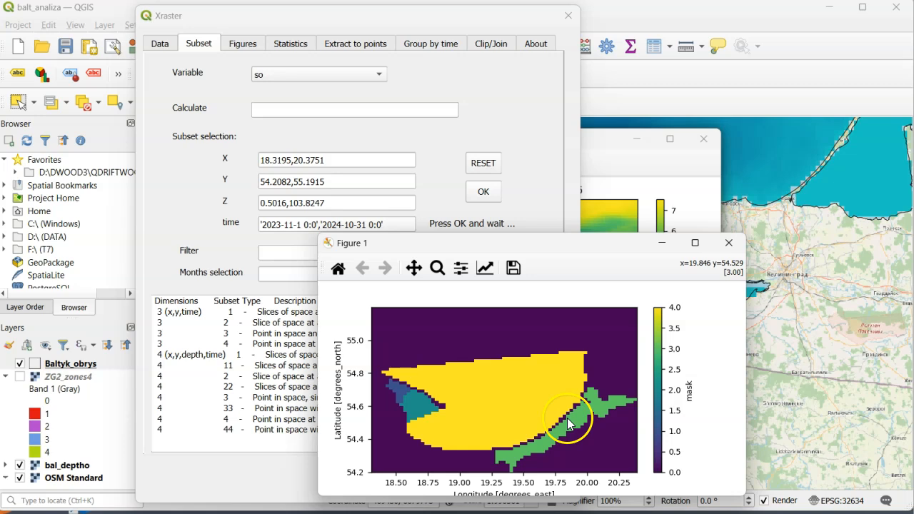
{"action": "left_click", "coordinate": [832, 414]}
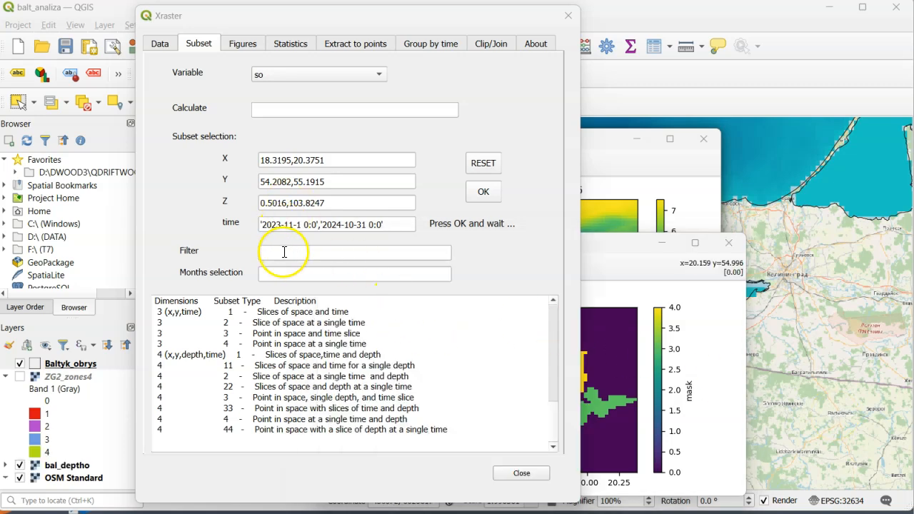
{"action": "left_click", "coordinate": [278, 252]}
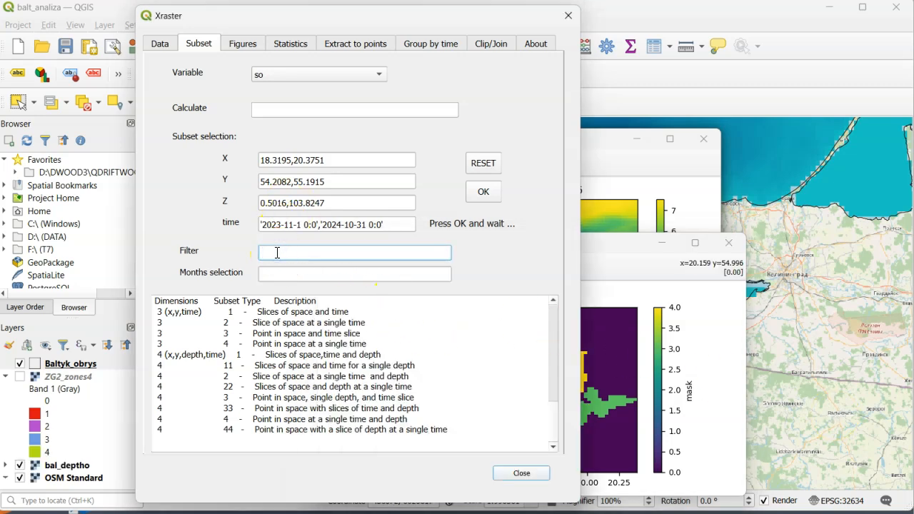
{"action": "type", "text": "where(var.mask==3)"}
{"action": "triple_click", "coordinate": [326, 202]}
{"action": "type", "text": "0"}
{"action": "left_click", "coordinate": [483, 193]}
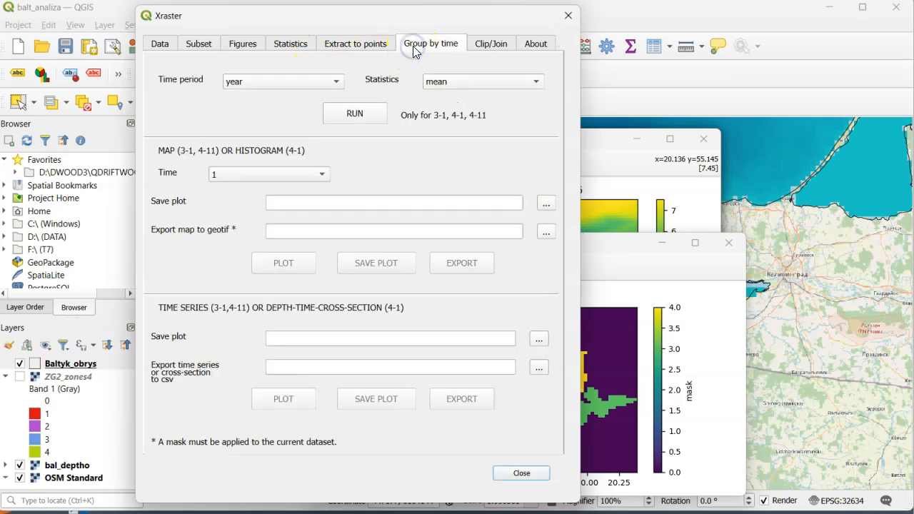
Group the filtered so data by month with the mean statistic and plot the resulting time series.
{"action": "left_click", "coordinate": [334, 81]}
{"action": "left_click", "coordinate": [292, 99]}
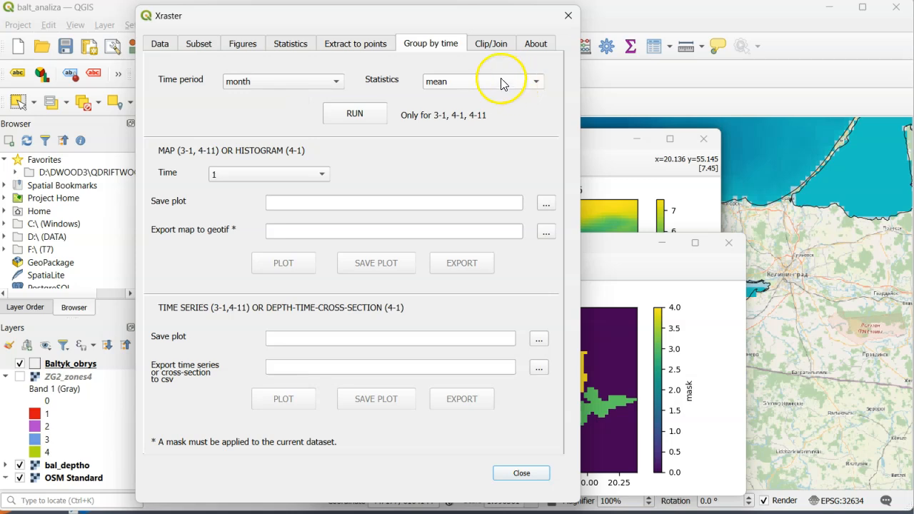
{"action": "left_click", "coordinate": [355, 113]}
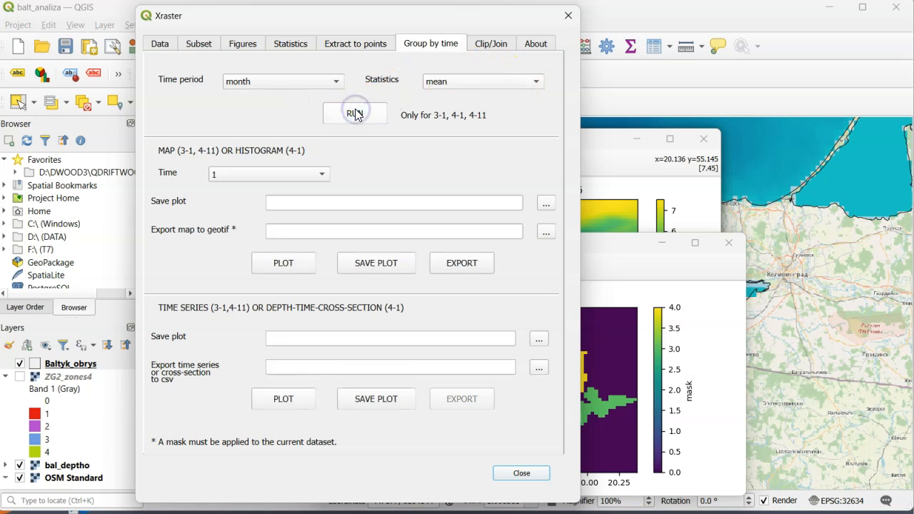
{"action": "left_click", "coordinate": [269, 398]}
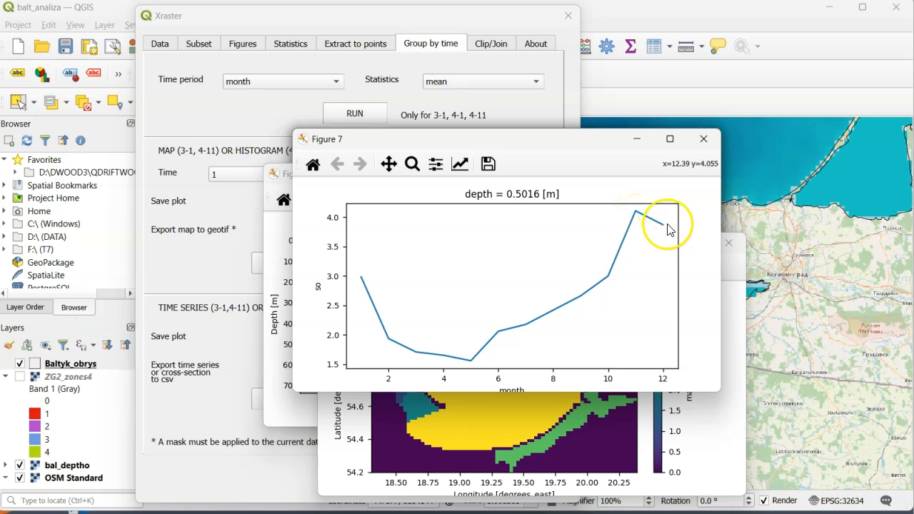
Close the monthly series, salinity map, vertical profile and older plot figures, keeping the mask figure open.
{"action": "left_click", "coordinate": [705, 142]}
{"action": "left_click", "coordinate": [706, 144]}
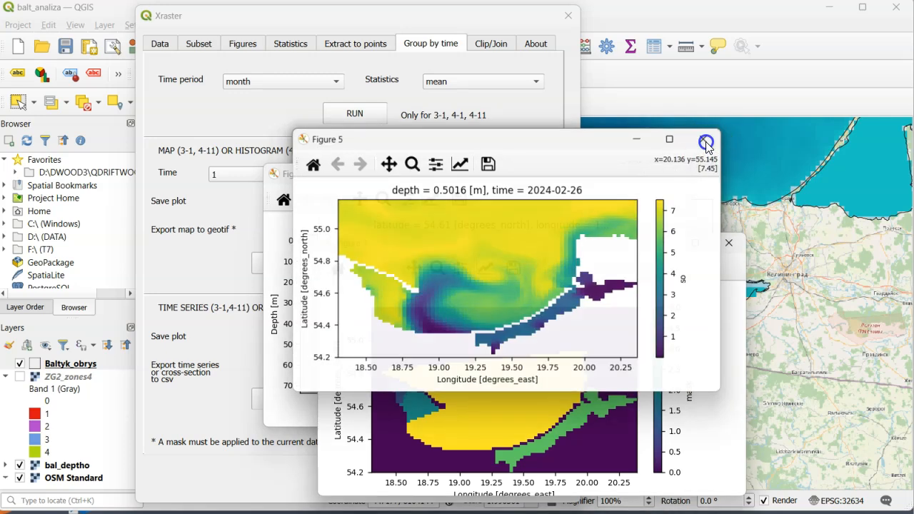
{"action": "left_click", "coordinate": [681, 176]}
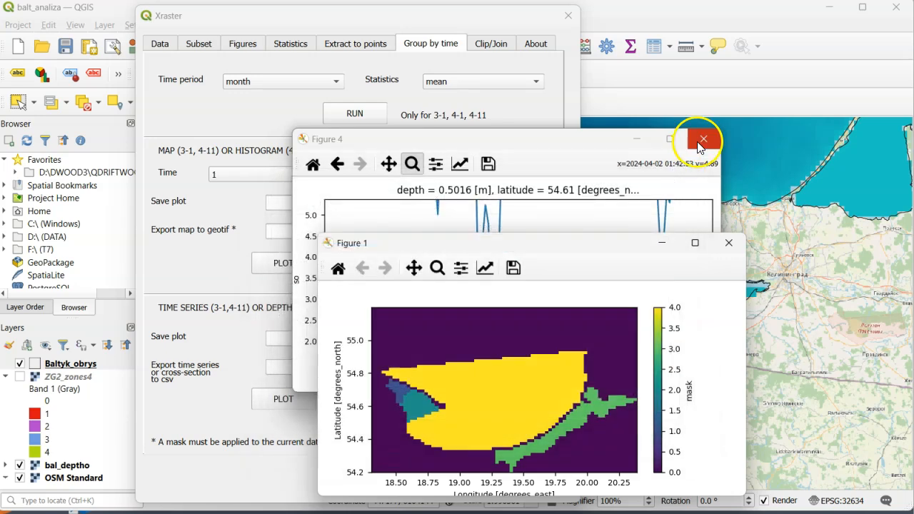
{"action": "left_click", "coordinate": [701, 142]}
{"action": "left_click", "coordinate": [698, 146]}
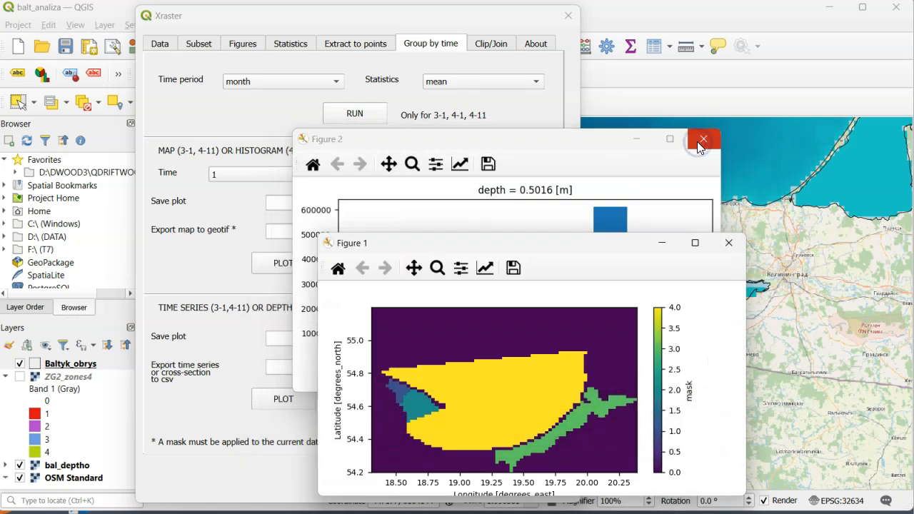
{"action": "left_click", "coordinate": [699, 144]}
Subset the variable thetao at Z 0 for months 7,8.
{"action": "left_click", "coordinate": [200, 44]}
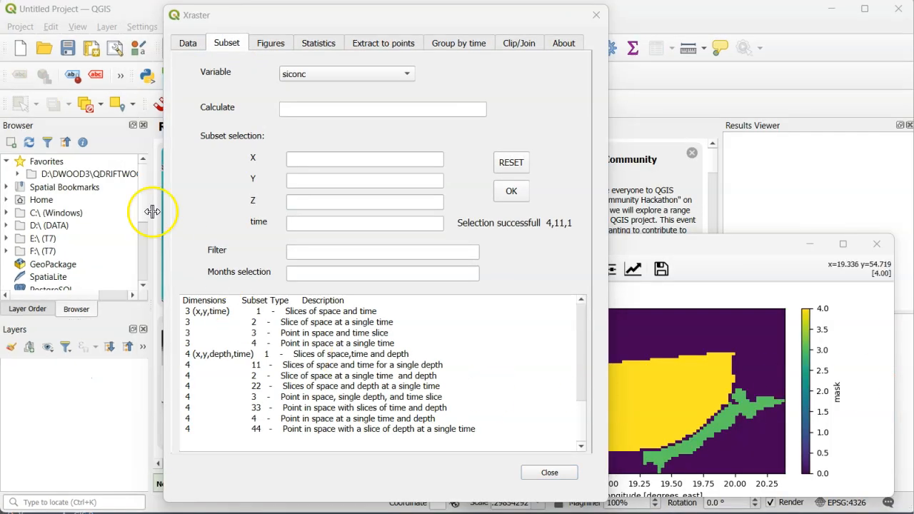
{"action": "left_click", "coordinate": [406, 74]}
{"action": "left_click", "coordinate": [335, 104]}
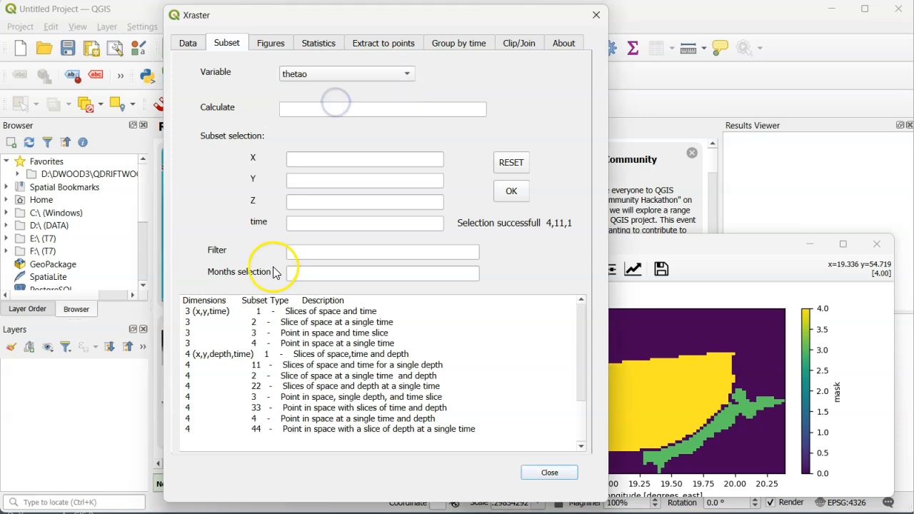
{"action": "left_click", "coordinate": [294, 203]}
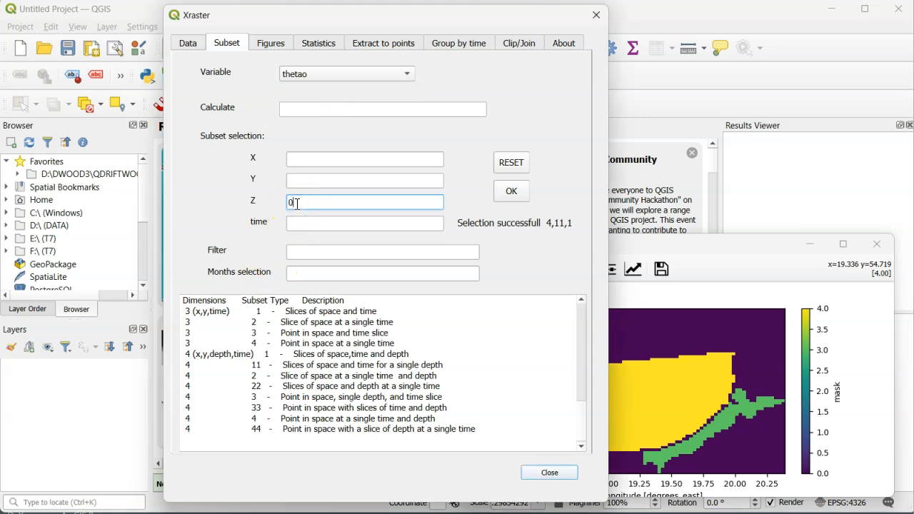
{"action": "left_click", "coordinate": [316, 272]}
{"action": "type", "text": "7,8"}
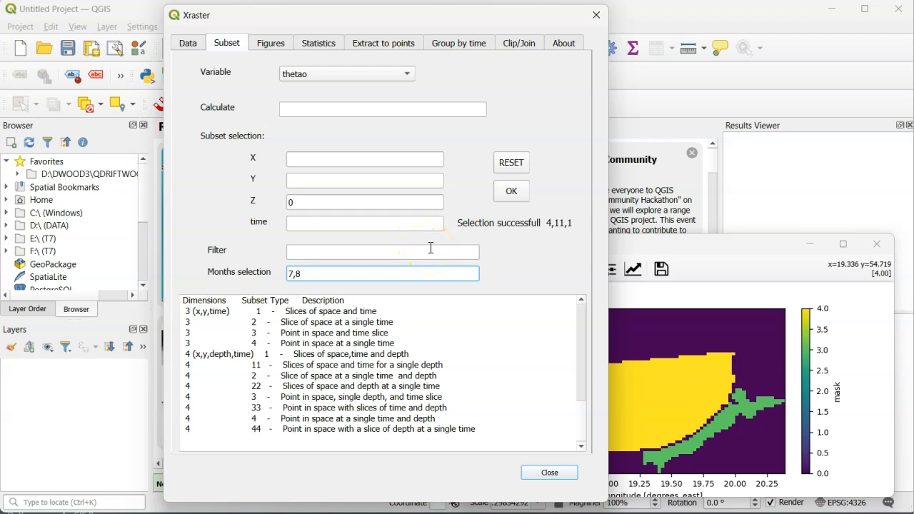
{"action": "left_click", "coordinate": [504, 193]}
{"action": "left_click", "coordinate": [506, 197]}
Plot the map of the median time statistic for thetao.
{"action": "left_click", "coordinate": [321, 44]}
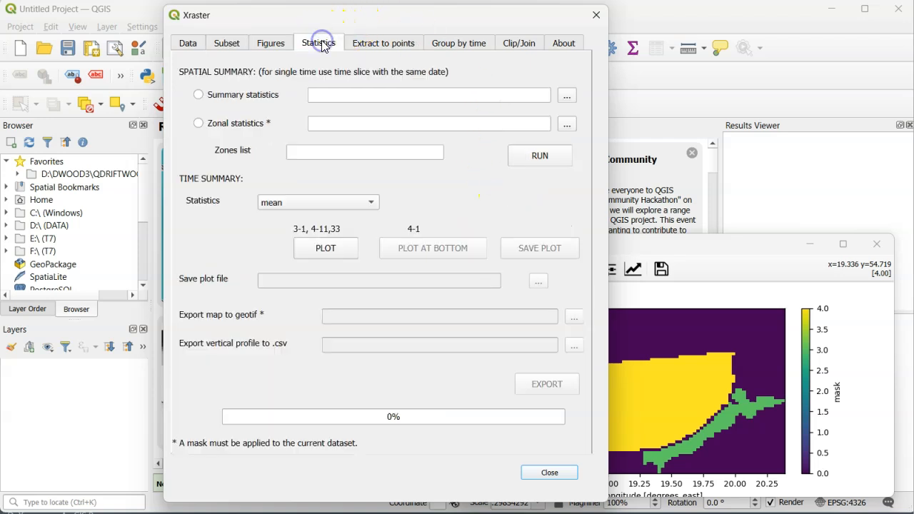
{"action": "left_click", "coordinate": [372, 202]}
{"action": "left_click", "coordinate": [296, 217]}
{"action": "left_click", "coordinate": [325, 251]}
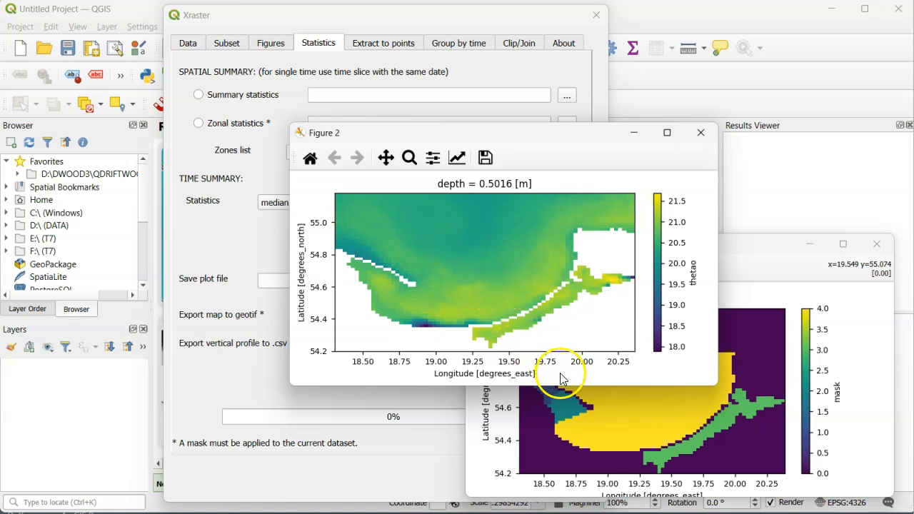
Enlarge the median thetao map's figure window and check the plugin's figure size settings.
{"action": "left_click_drag", "start_coordinate": [564, 386], "coordinate": [563, 415]}
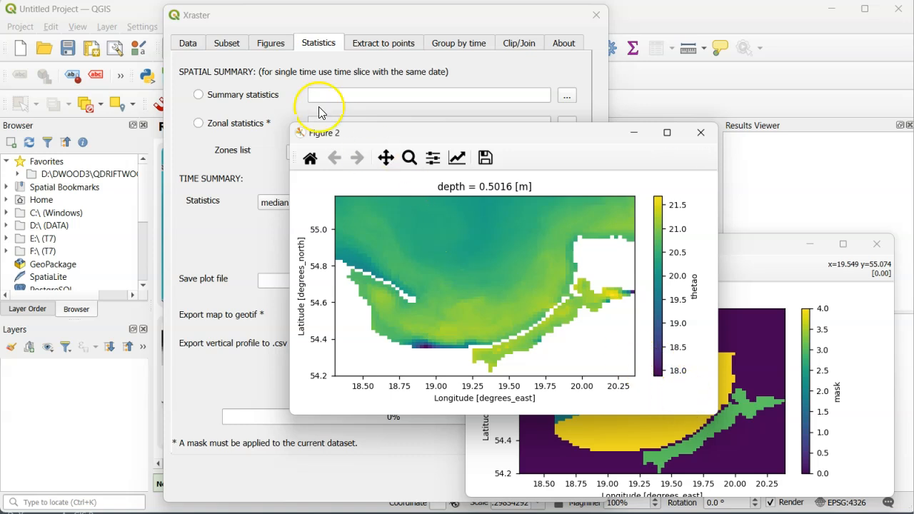
{"action": "left_click", "coordinate": [272, 48]}
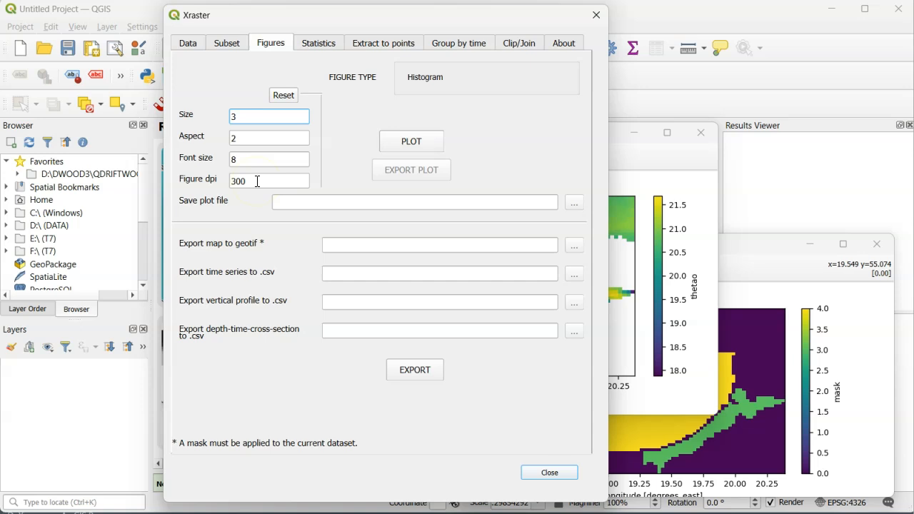
{"action": "left_click", "coordinate": [319, 43]}
{"action": "left_click", "coordinate": [639, 157]}
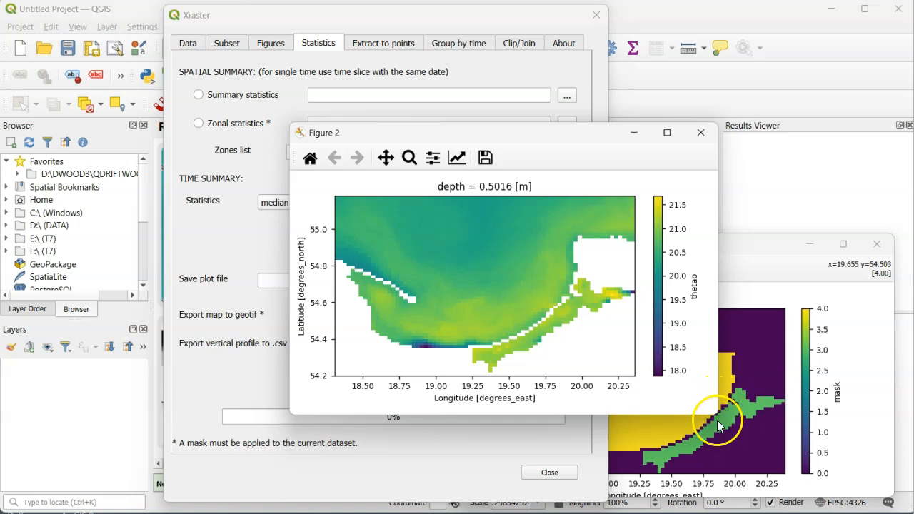
{"action": "left_click_drag", "start_coordinate": [717, 413], "coordinate": [719, 418]}
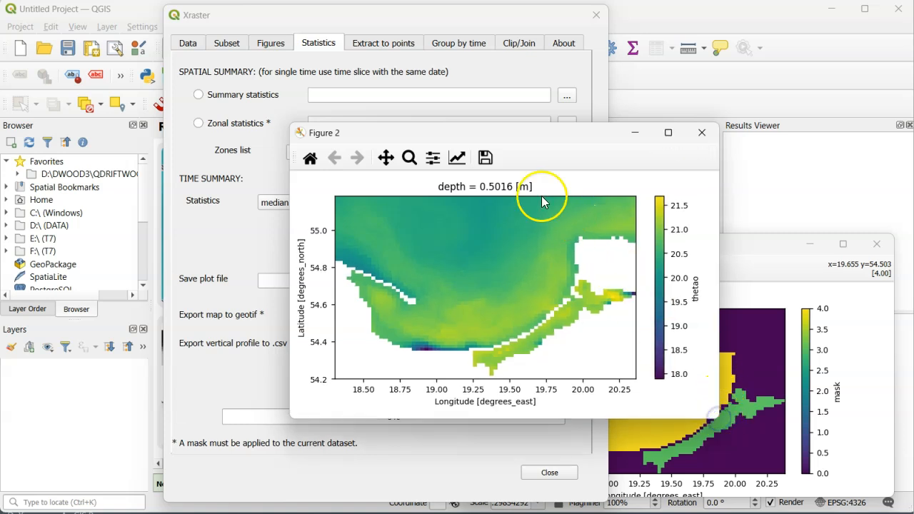
Title the median map "Surface temperature July - Agust 2024" and label its axes Longitude and Latitude.
{"action": "left_click", "coordinate": [457, 162]}
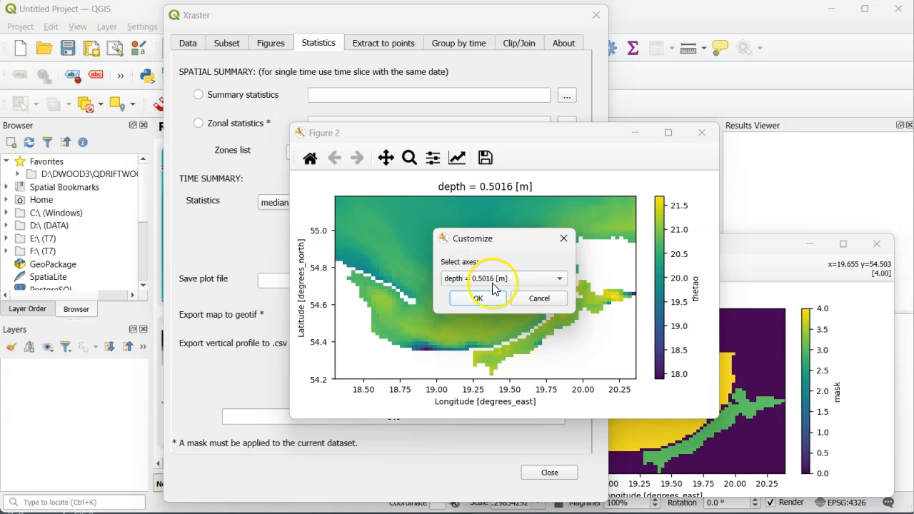
{"action": "left_click", "coordinate": [477, 299]}
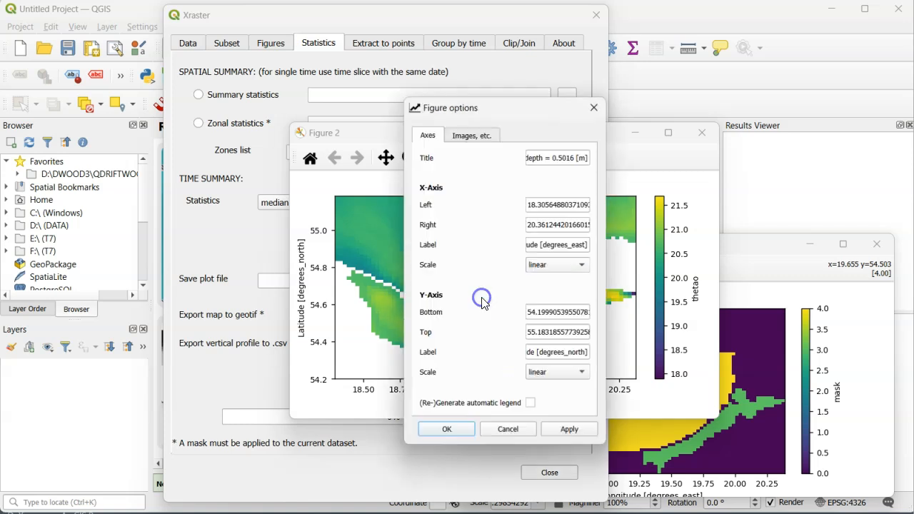
{"action": "left_click_drag", "start_coordinate": [584, 158], "coordinate": [512, 157]}
{"action": "type", "text": "S"}
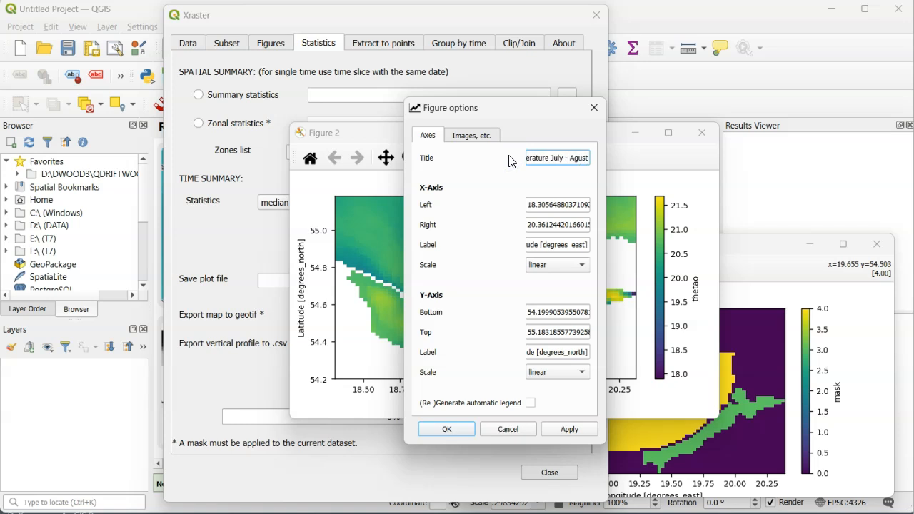
{"action": "triple_click", "coordinate": [584, 245]}
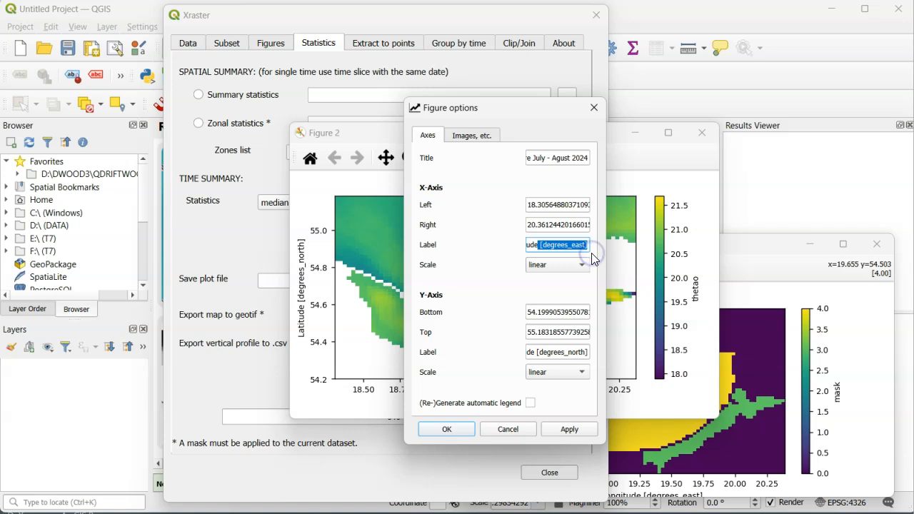
{"action": "type", "text": "Longitude"}
{"action": "triple_click", "coordinate": [537, 352]}
{"action": "type", "text": "Latitude"}
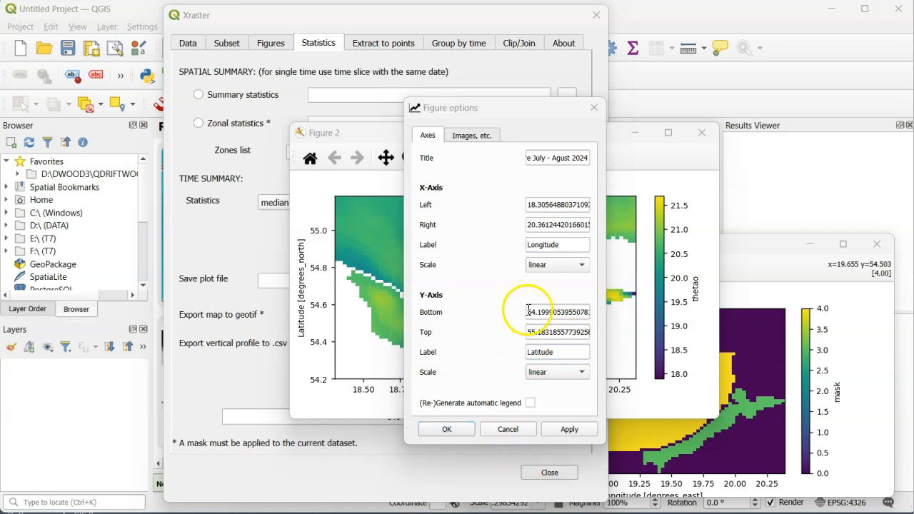
Set the temperature map's colormap to jet and apply the figure options.
{"action": "left_click", "coordinate": [472, 137]}
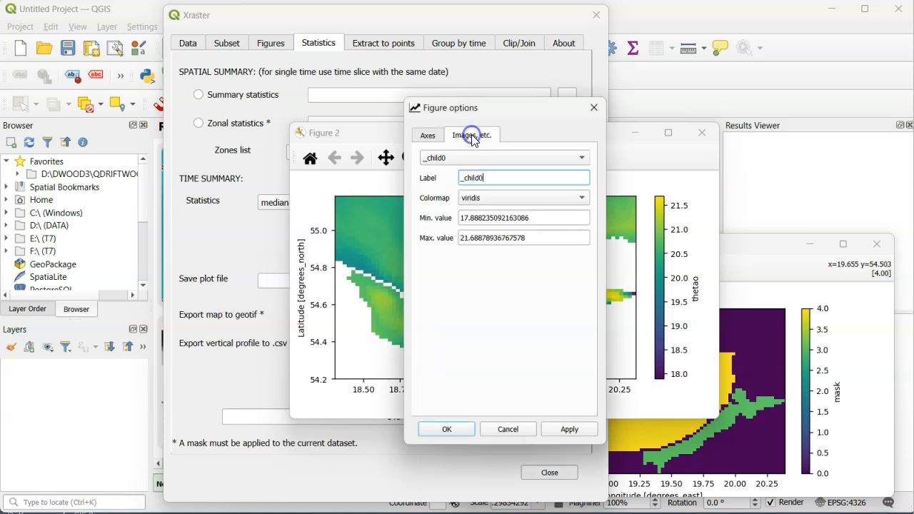
{"action": "left_click", "coordinate": [582, 197]}
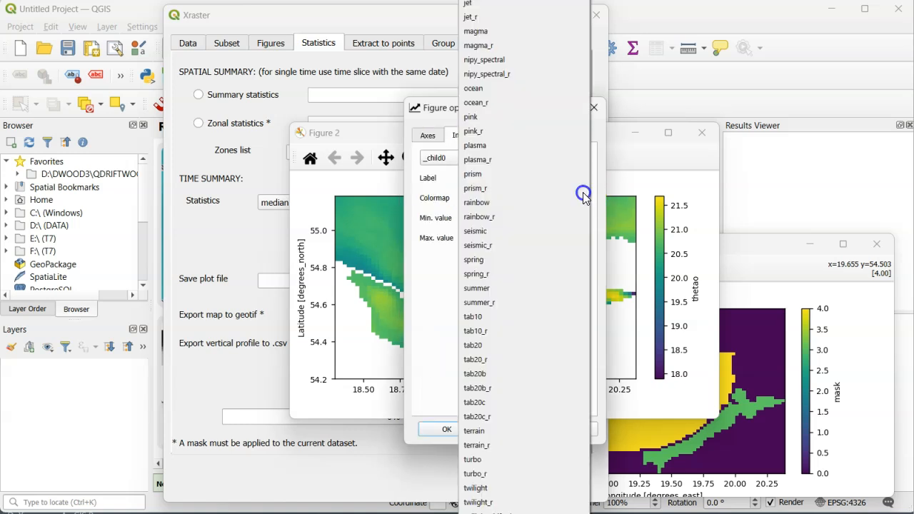
{"action": "left_click", "coordinate": [512, 8]}
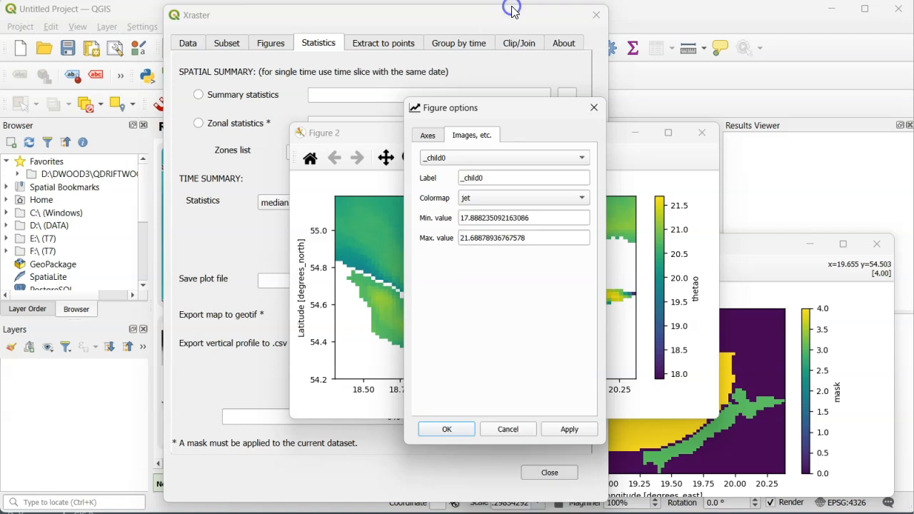
{"action": "left_click", "coordinate": [447, 430]}
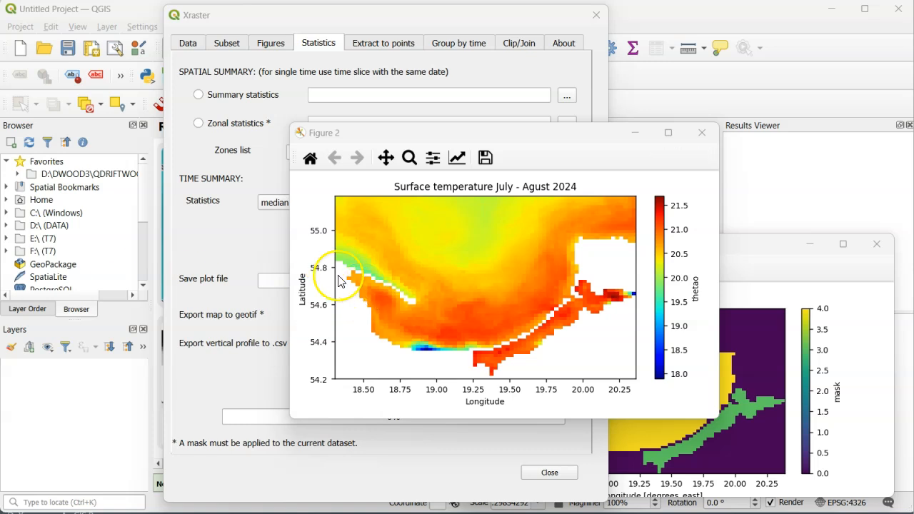
Change the colorbar's Y-axis label to "temperature" on the surface temperature map.
{"action": "left_click", "coordinate": [456, 157]}
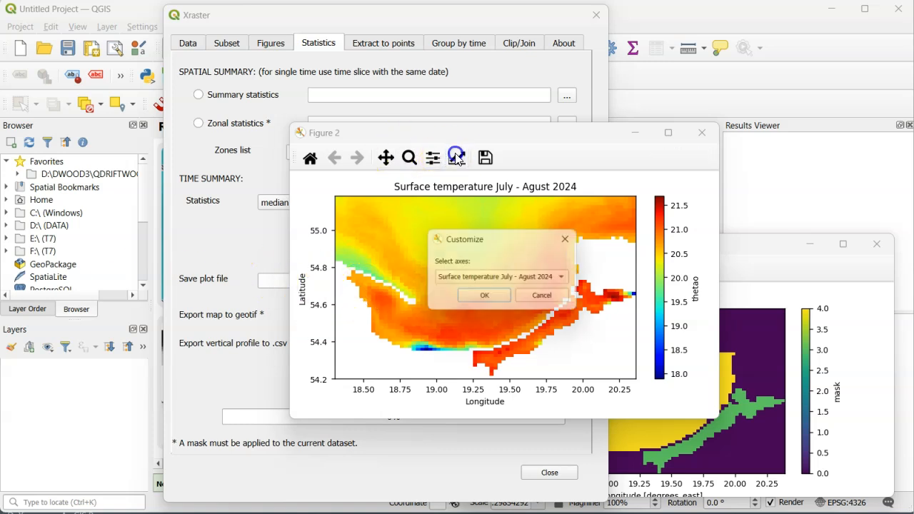
{"action": "left_click", "coordinate": [567, 278]}
{"action": "left_click", "coordinate": [505, 290]}
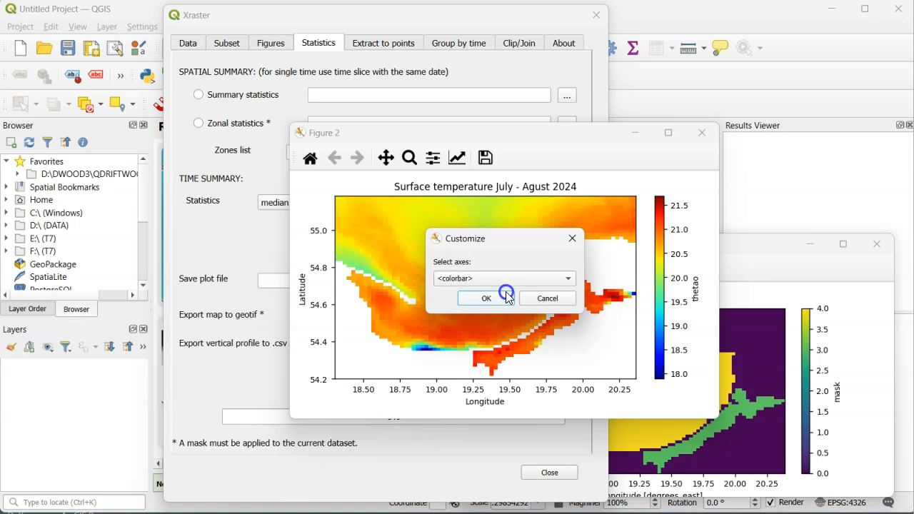
{"action": "left_click", "coordinate": [492, 301]}
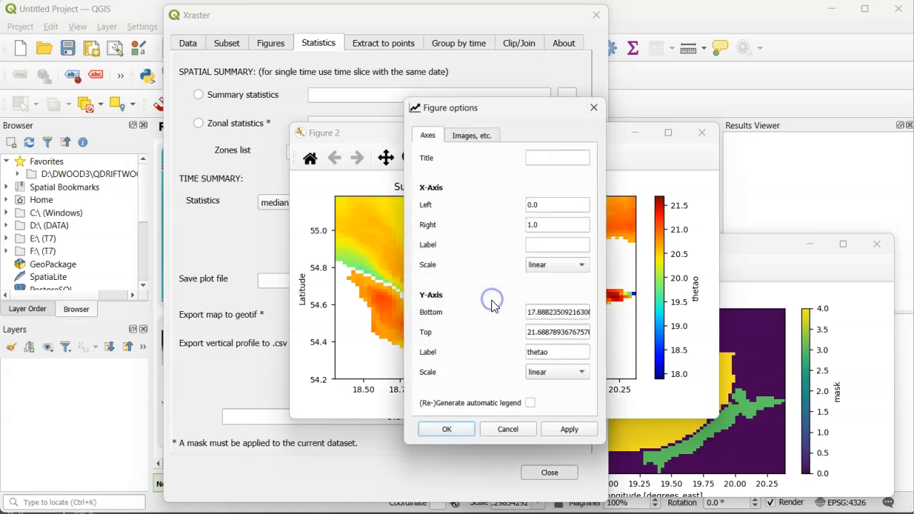
{"action": "double_click", "coordinate": [521, 352]}
{"action": "type", "text": "temperature"}
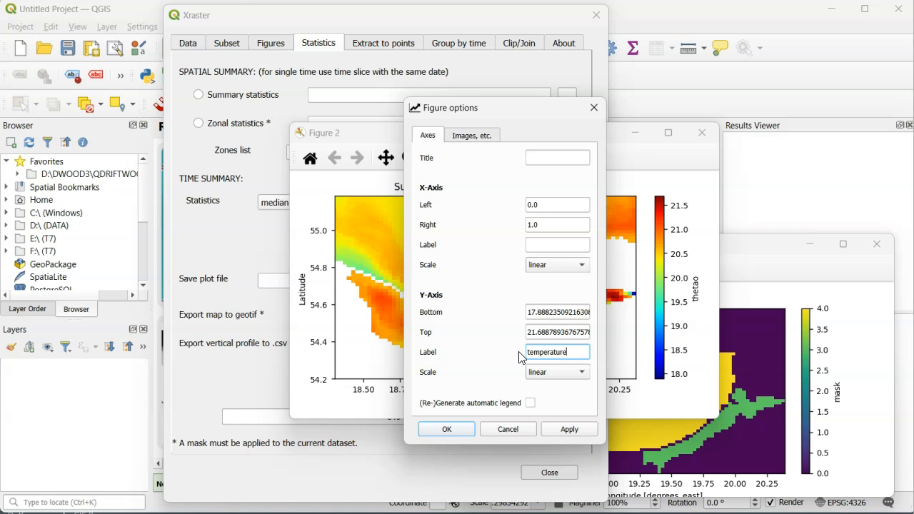
{"action": "left_click", "coordinate": [463, 429]}
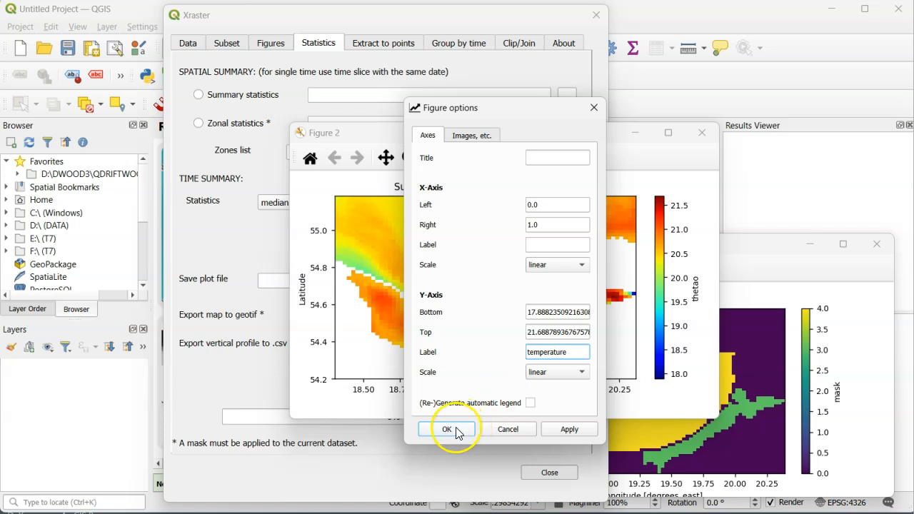
{"action": "left_click", "coordinate": [455, 427]}
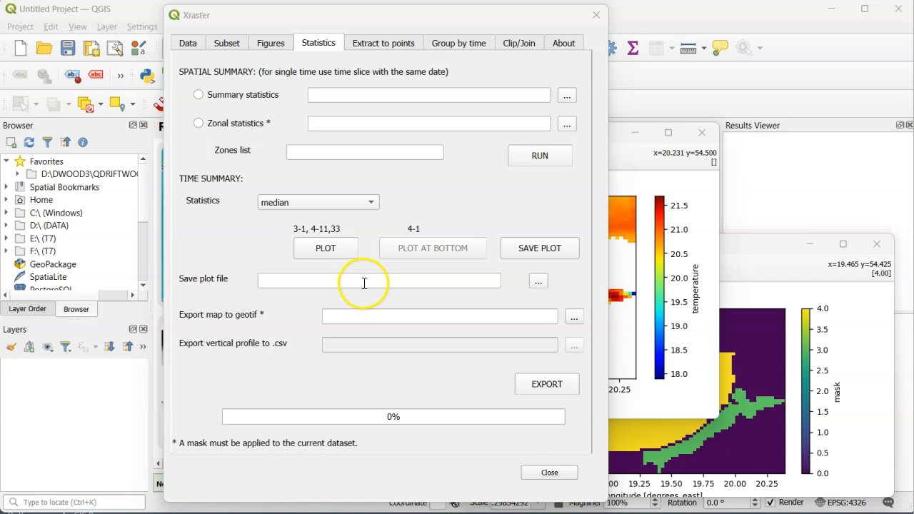
Save the surface temperature plot as fig1.jpg in the BayG folder.
{"action": "left_click", "coordinate": [537, 283]}
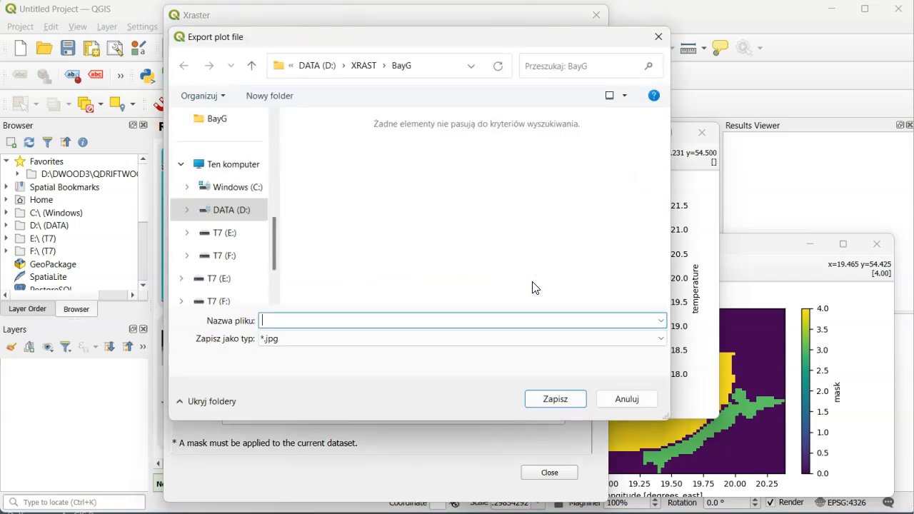
{"action": "type", "text": "fi"}
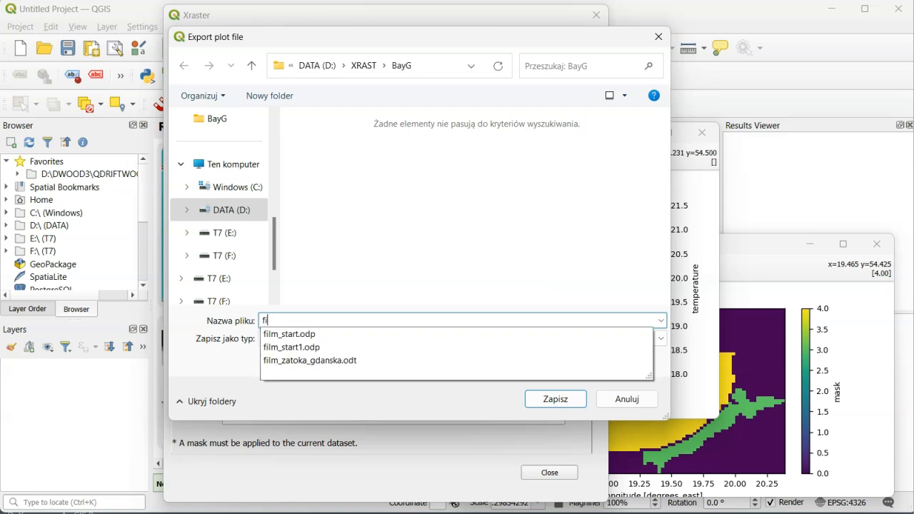
{"action": "type", "text": "g1"}
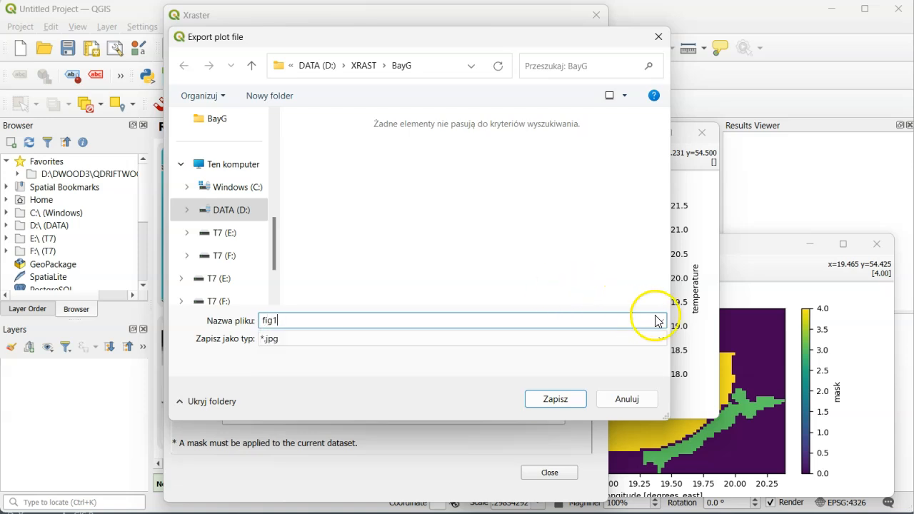
{"action": "left_click", "coordinate": [561, 400]}
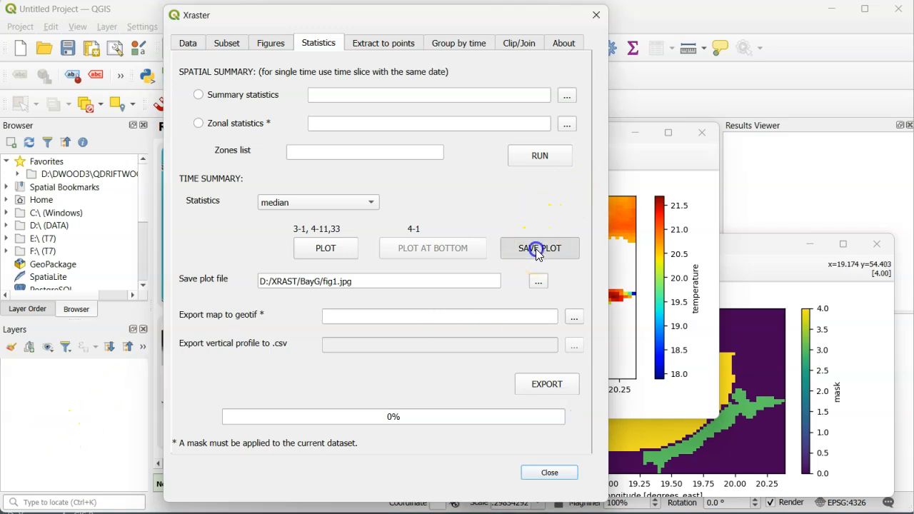
Switch to File Explorer, view the exported fig1.jpg from the BayG folder, and return to the Xraster plugin.
{"action": "left_click", "coordinate": [408, 494]}
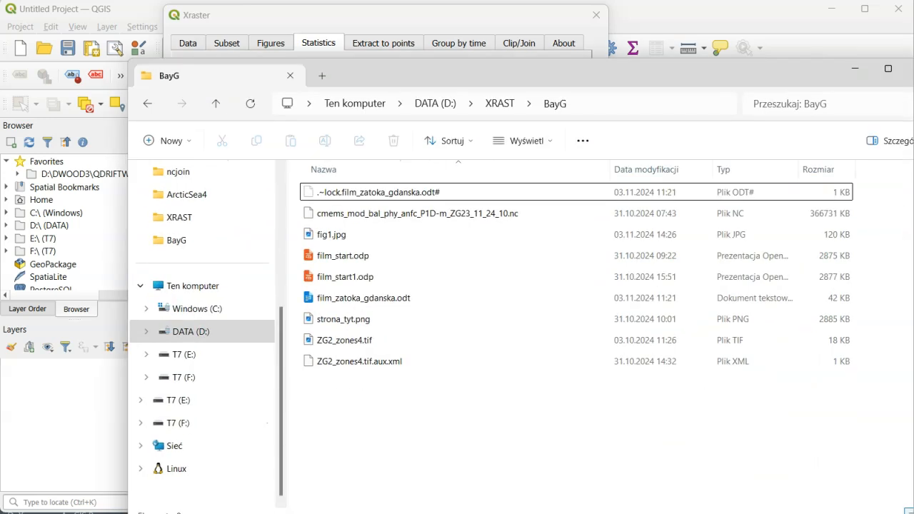
{"action": "double_click", "coordinate": [326, 240]}
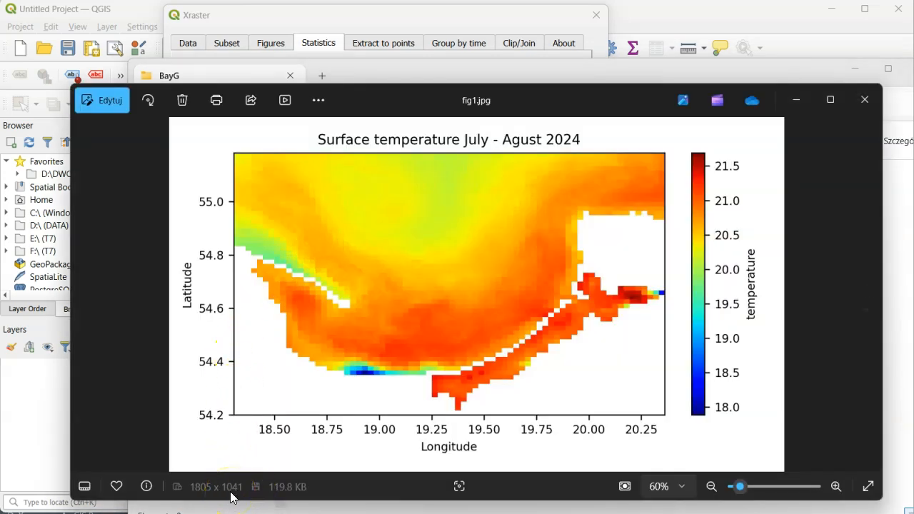
{"action": "left_click", "coordinate": [862, 103]}
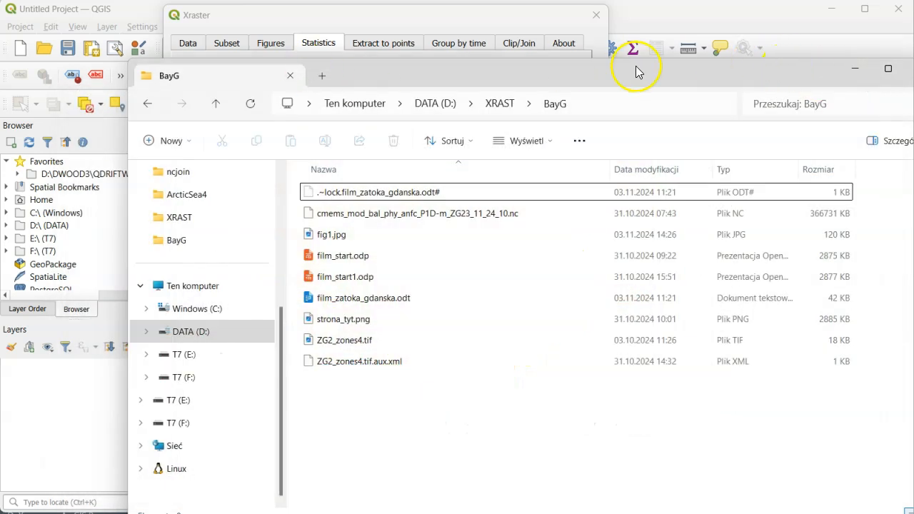
{"action": "left_click", "coordinate": [854, 69]}
Review the mask data and examine the zones in the mask figure.
{"action": "left_click", "coordinate": [193, 44]}
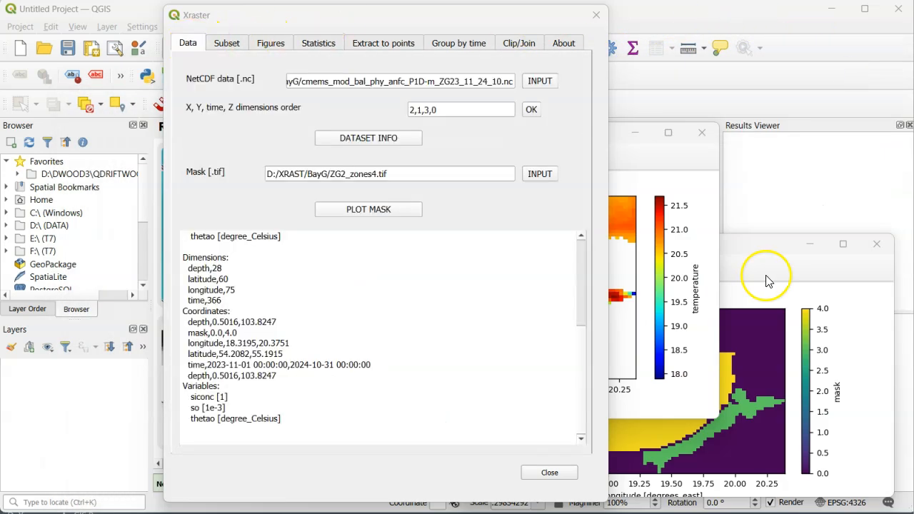
{"action": "left_click", "coordinate": [742, 246]}
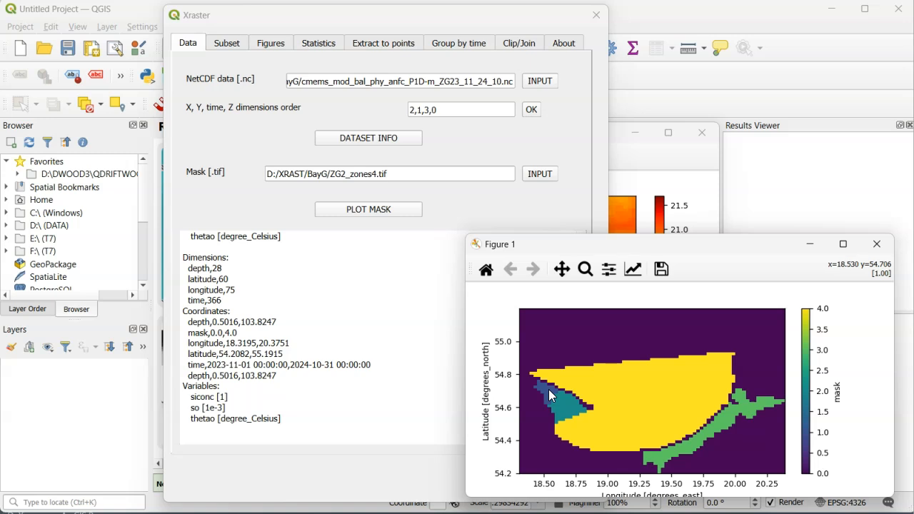
{"action": "left_click", "coordinate": [351, 236]}
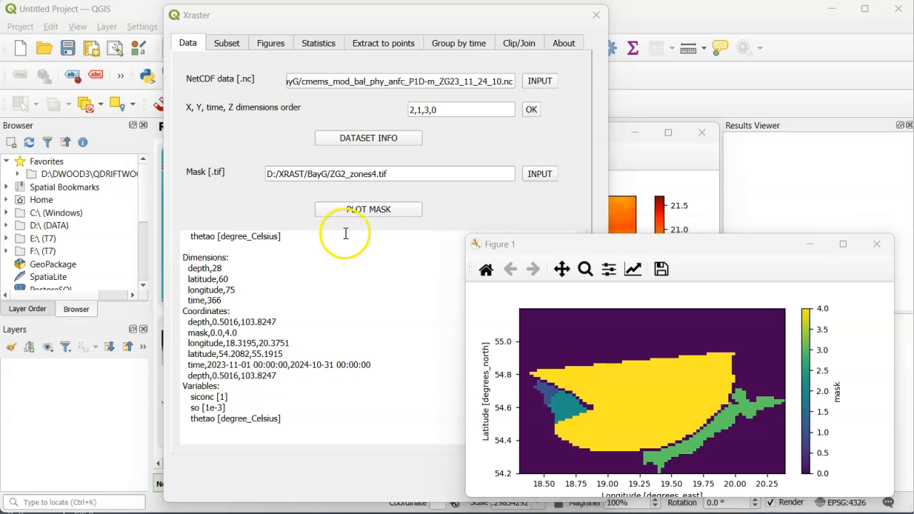
Subset thetao with the filter where(var.mask==1) and Z left empty for months 7,8, and plot its histogram.
{"action": "left_click", "coordinate": [224, 44]}
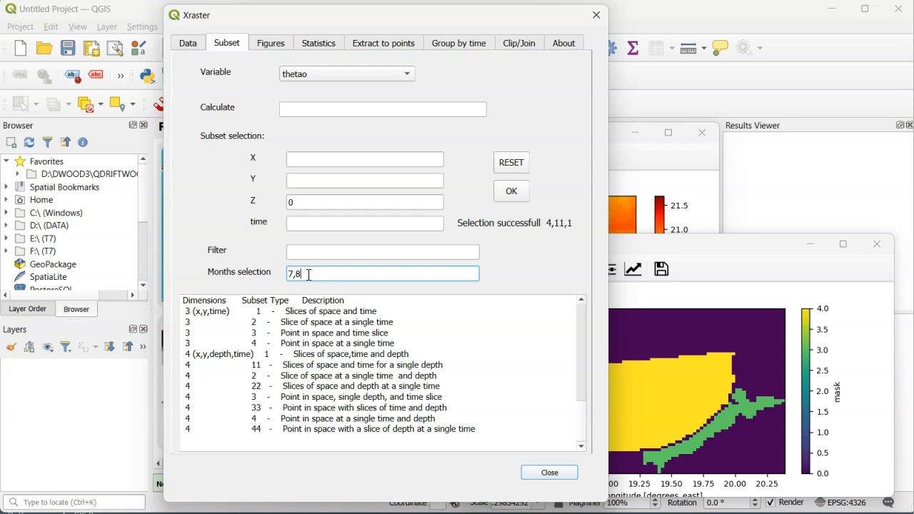
{"action": "left_click", "coordinate": [307, 250]}
{"action": "type", "text": "where(var.mask==1)"}
{"action": "left_click", "coordinate": [293, 202]}
{"action": "key", "text": "BackSpace"}
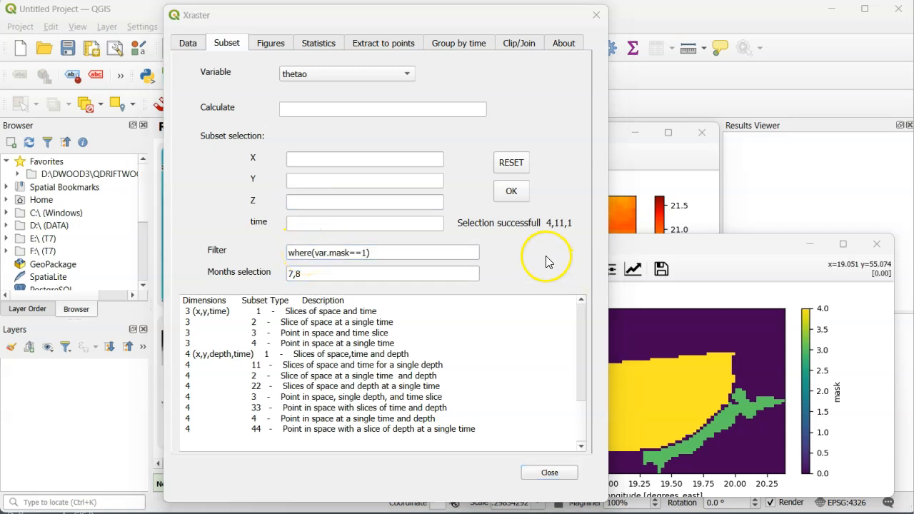
{"action": "left_click", "coordinate": [504, 190]}
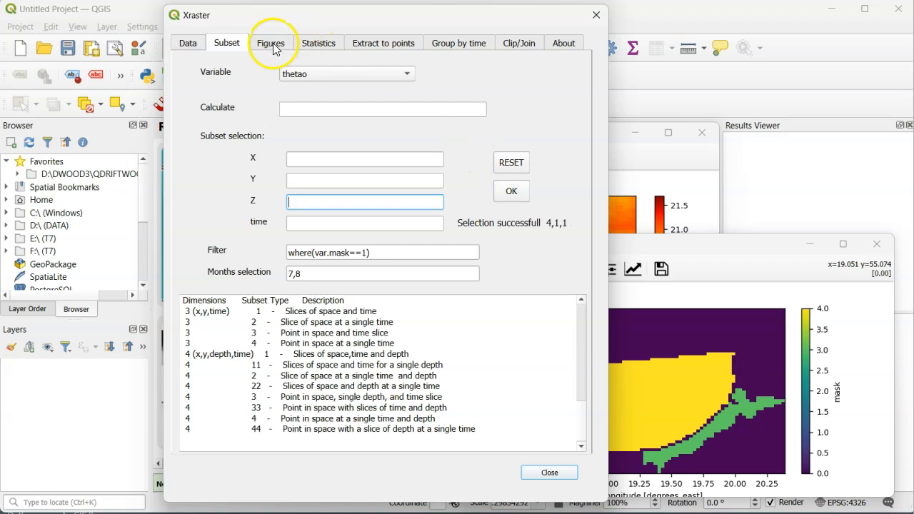
{"action": "left_click", "coordinate": [275, 44]}
{"action": "left_click", "coordinate": [413, 142]}
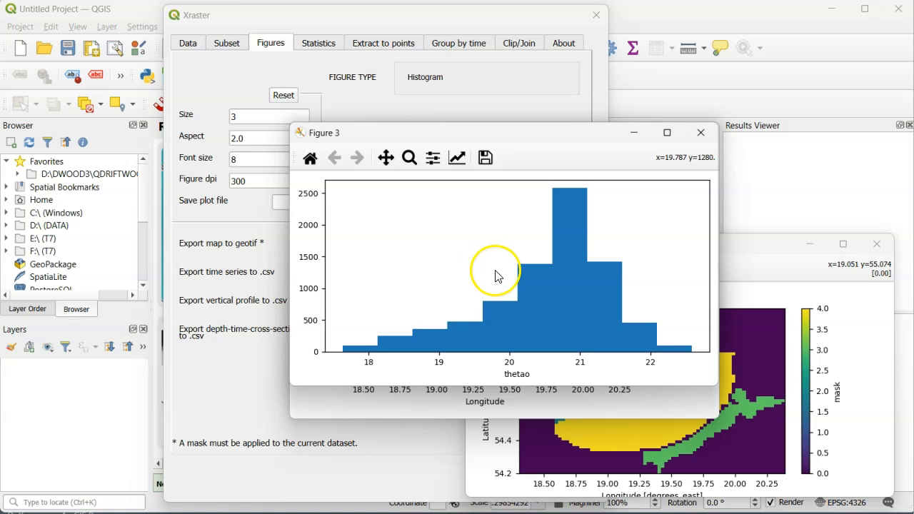
Run zonal statistics for zone 1 and save them to zon1file.csv in the BayG folder.
{"action": "left_click", "coordinate": [323, 44]}
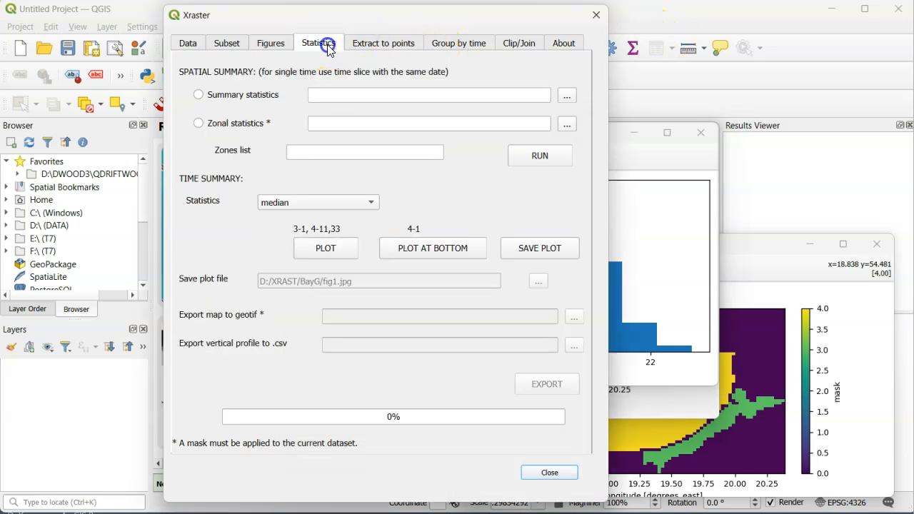
{"action": "left_click", "coordinate": [202, 123]}
{"action": "left_click", "coordinate": [567, 127]}
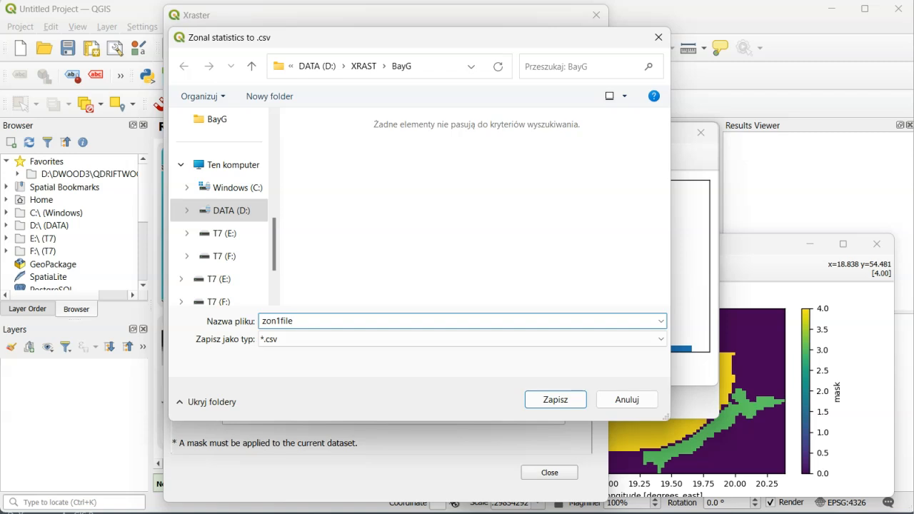
{"action": "left_click", "coordinate": [564, 401]}
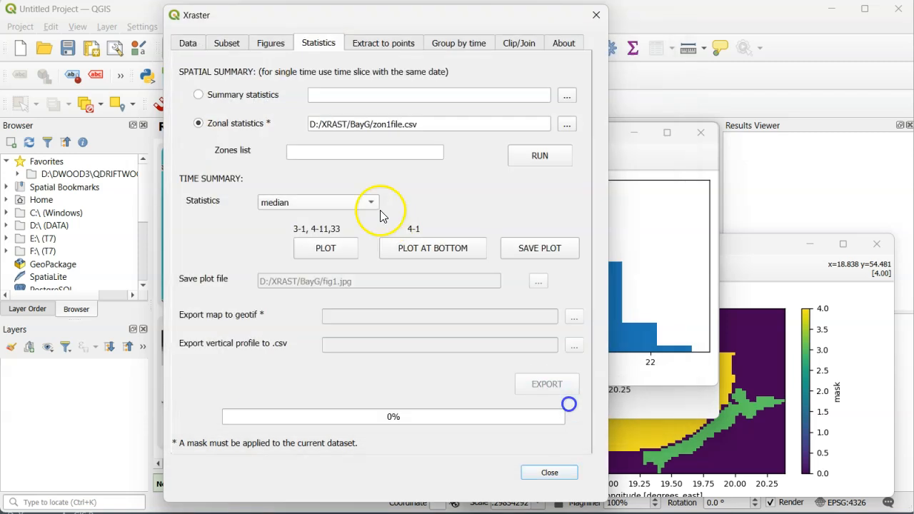
{"action": "left_click", "coordinate": [540, 154]}
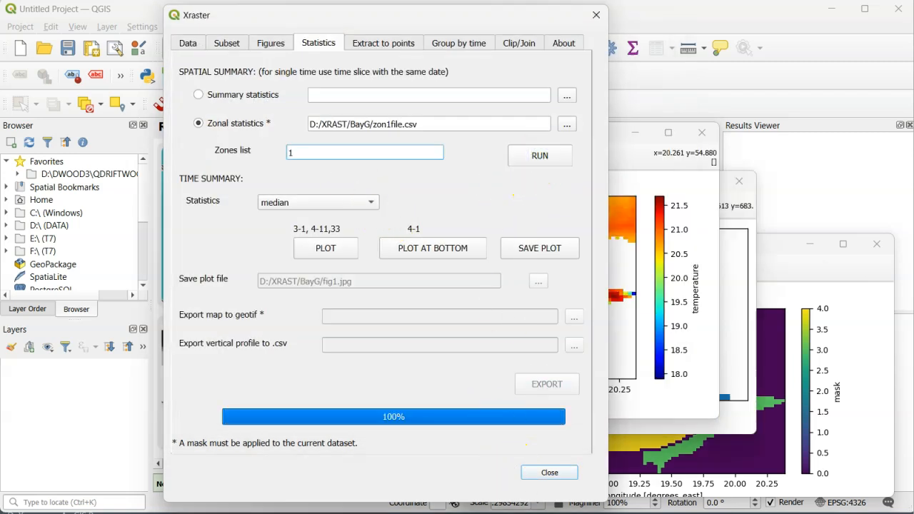
Switch to File Explorer, preview zon1file.csv from the BayG folder without importing it, and return to the Xraster windows.
{"action": "left_click", "coordinate": [492, 512]}
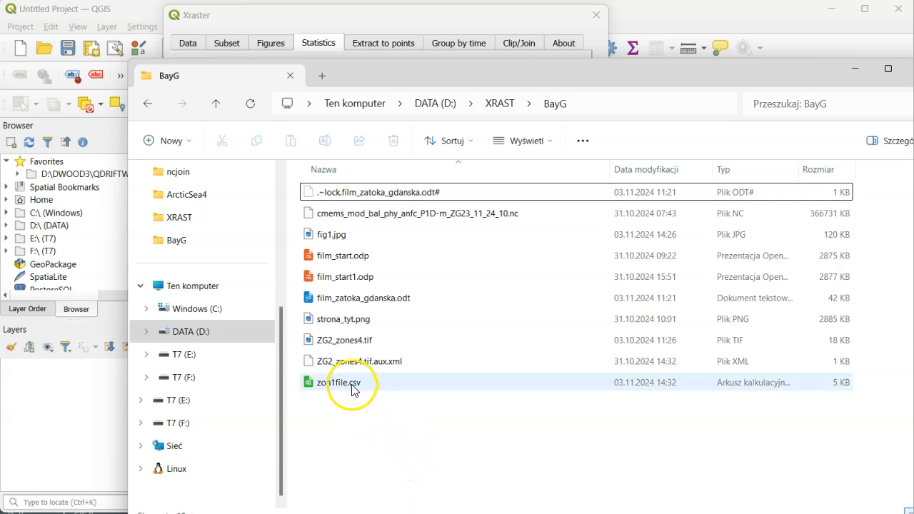
{"action": "left_click", "coordinate": [351, 385]}
{"action": "double_click", "coordinate": [350, 386]}
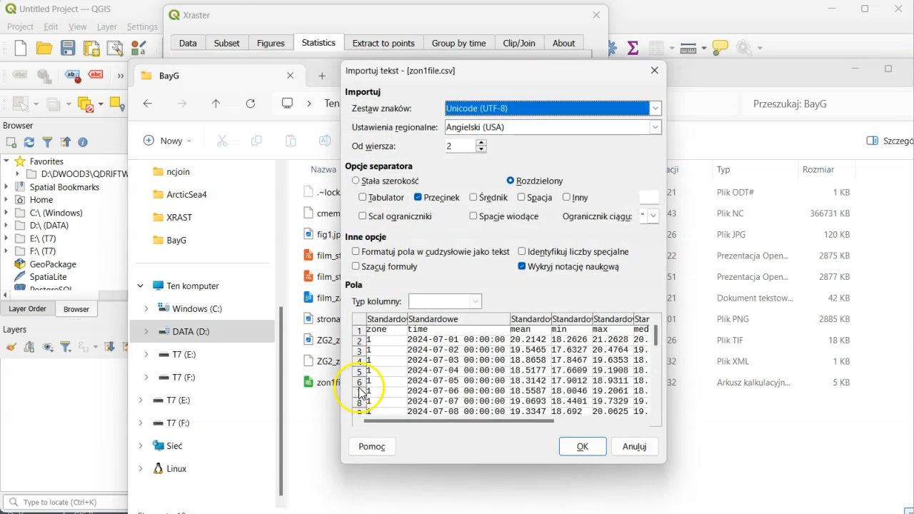
{"action": "left_click", "coordinate": [654, 70]}
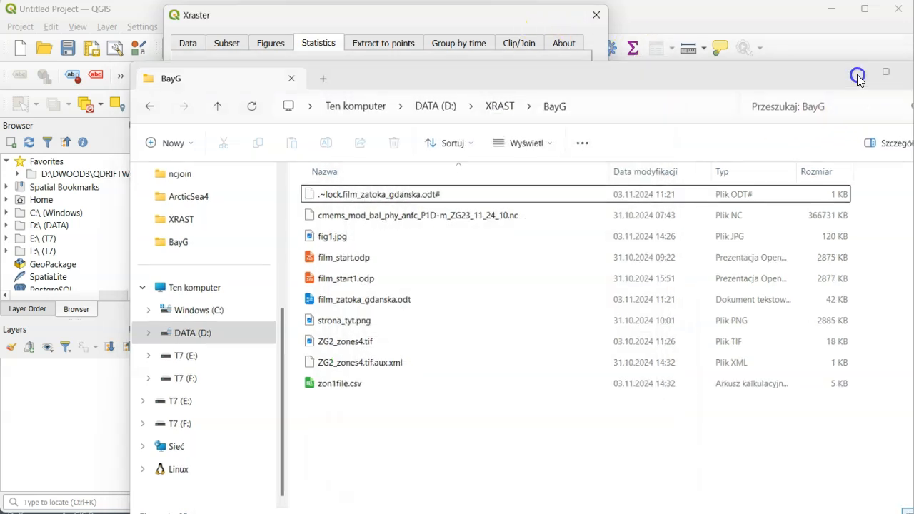
{"action": "left_click", "coordinate": [855, 69]}
{"action": "left_click", "coordinate": [639, 152]}
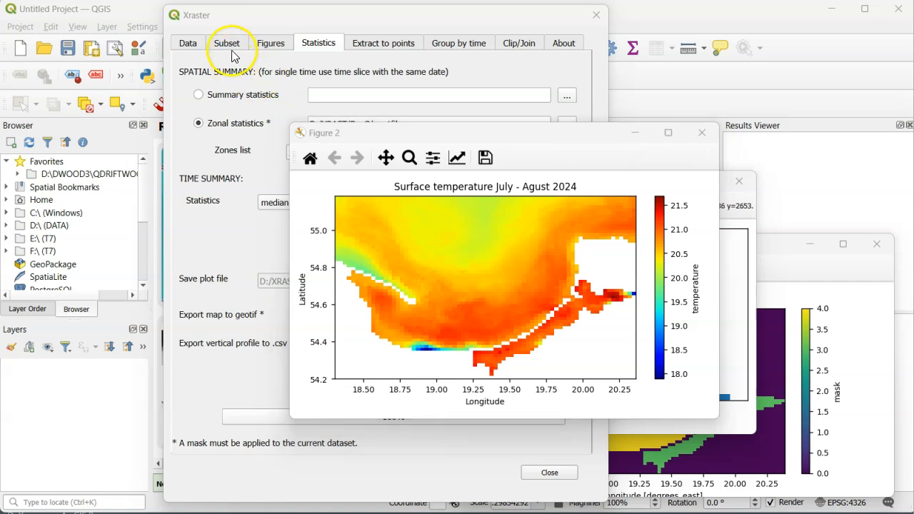
Subset thetao at the point X 19, Y 54.5, with the filter and months selection cleared.
{"action": "left_click", "coordinate": [227, 43]}
{"action": "left_click", "coordinate": [297, 158]}
{"action": "left_click", "coordinate": [300, 181]}
{"action": "type", "text": "54.5"}
{"action": "left_click_drag", "start_coordinate": [372, 252], "coordinate": [281, 241]}
{"action": "key", "text": "BackSpace"}
{"action": "left_click_drag", "start_coordinate": [302, 276], "coordinate": [270, 275]}
{"action": "key", "text": "BackSpace"}
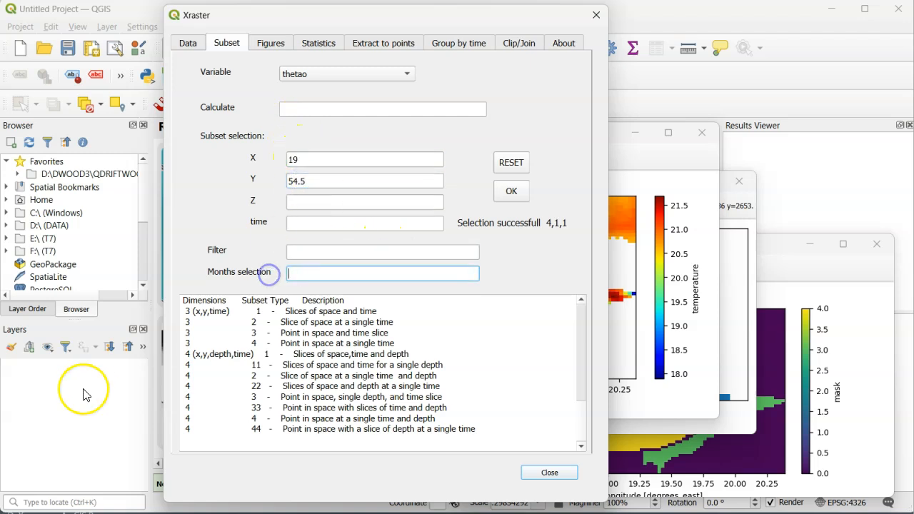
{"action": "left_click", "coordinate": [511, 193]}
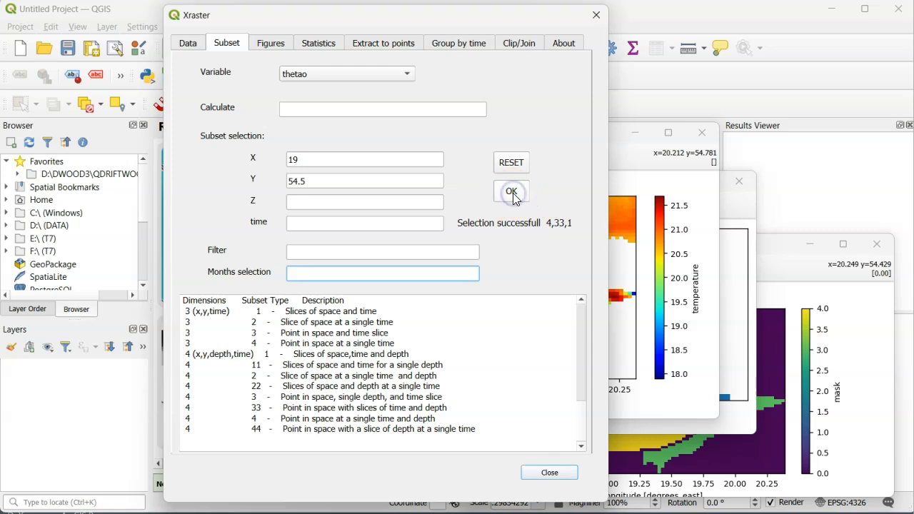
Plot the depth-time cross-section of thetao for the selected point and inspect temperatures at several dates and depths.
{"action": "left_click", "coordinate": [271, 42]}
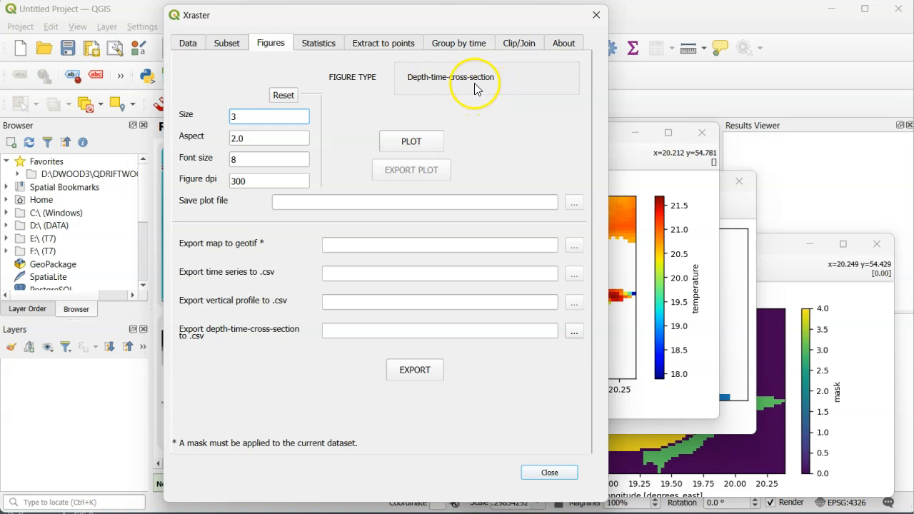
{"action": "left_click", "coordinate": [412, 140]}
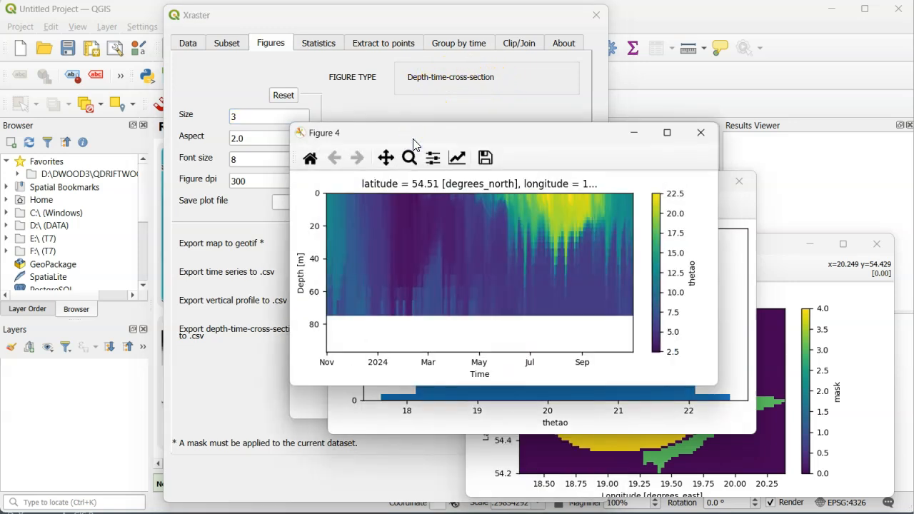
{"action": "left_click_drag", "start_coordinate": [421, 137], "coordinate": [406, 80]}
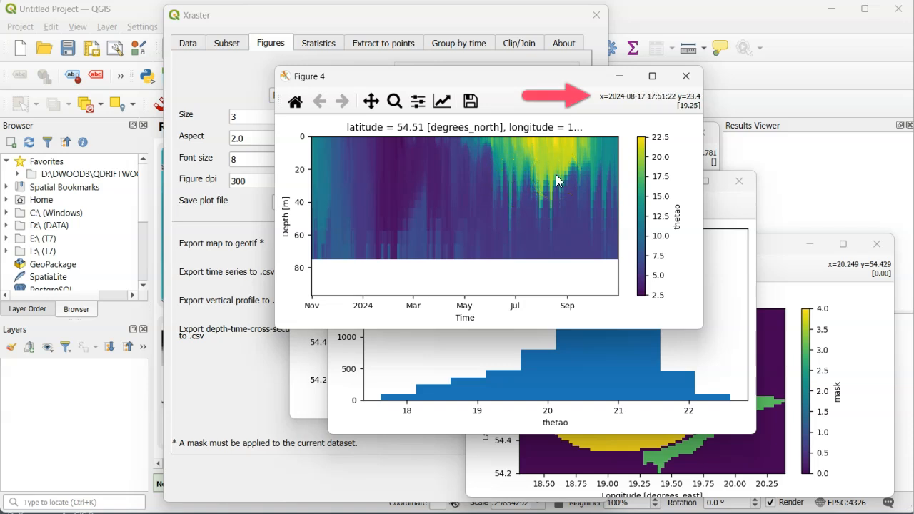
{"action": "left_click", "coordinate": [503, 200]}
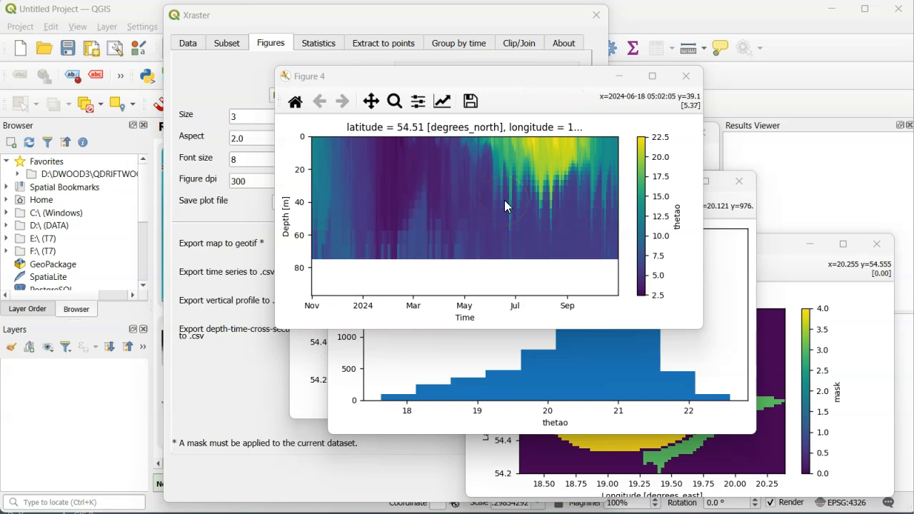
{"action": "left_click", "coordinate": [444, 210]}
{"action": "left_click", "coordinate": [395, 186]}
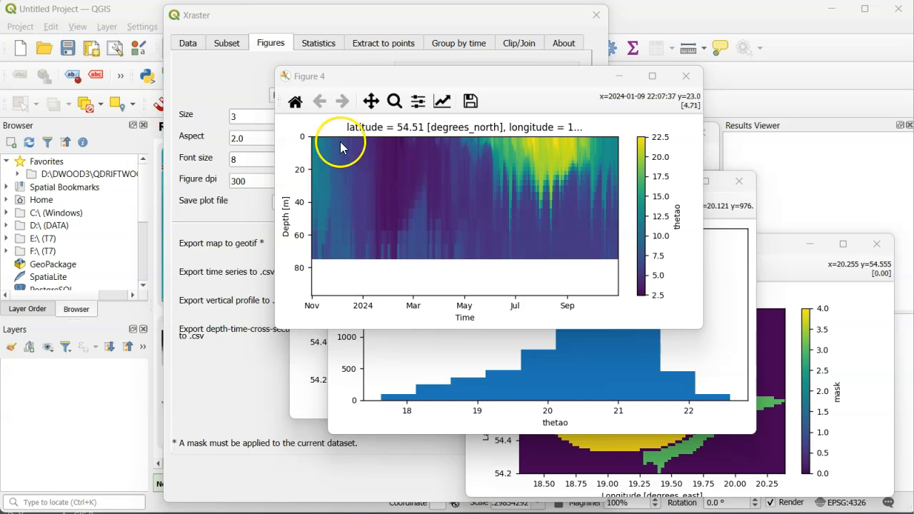
Subset thetao for the whole area at Z 0 using the filter where(var>=22), with X and Y empty.
{"action": "left_click", "coordinate": [227, 44]}
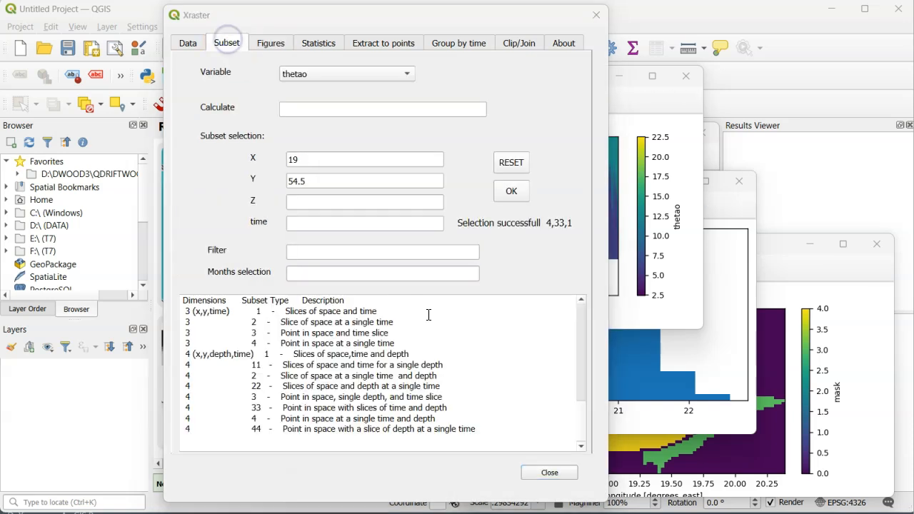
{"action": "left_click", "coordinate": [374, 242]}
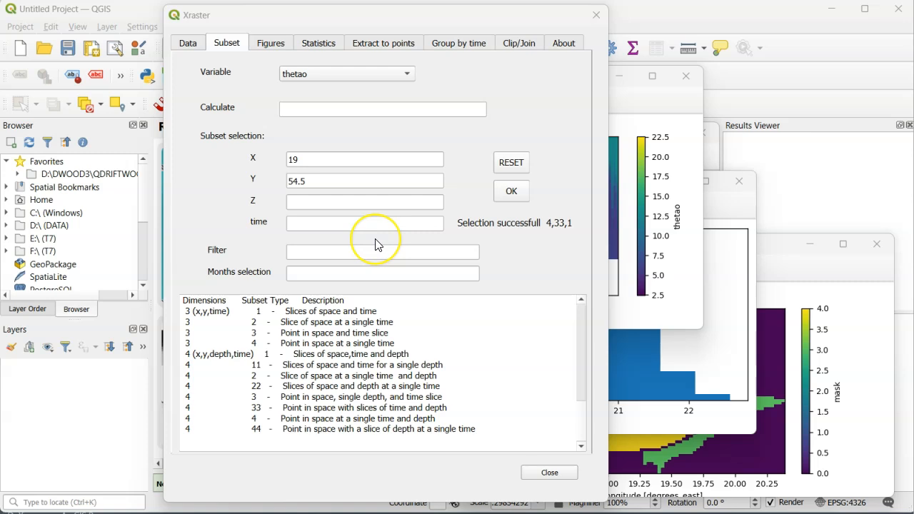
{"action": "left_click", "coordinate": [339, 152]}
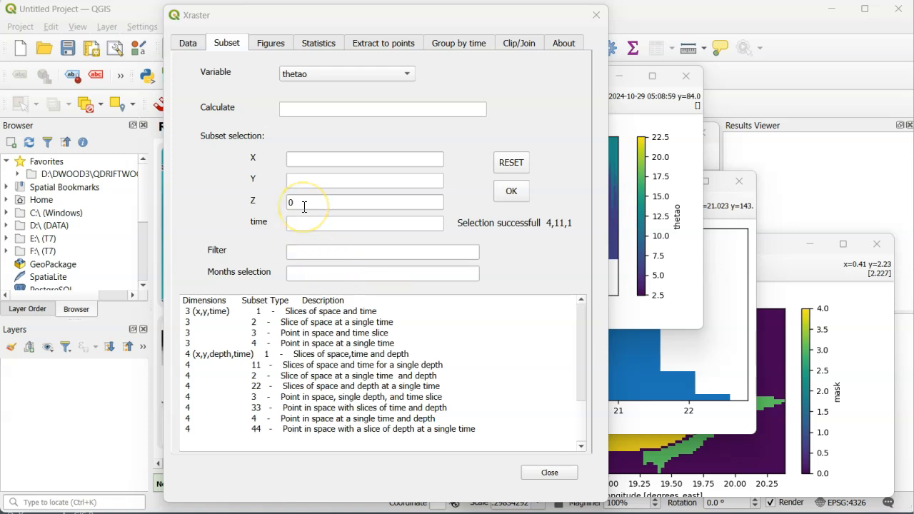
{"action": "left_click", "coordinate": [302, 249]}
{"action": "type", "text": "where(var>=22)"}
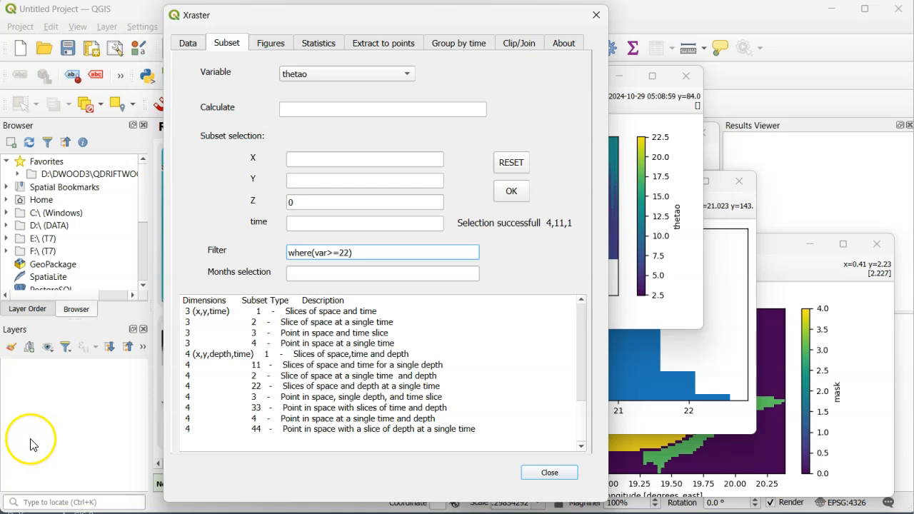
{"action": "left_click", "coordinate": [510, 194]}
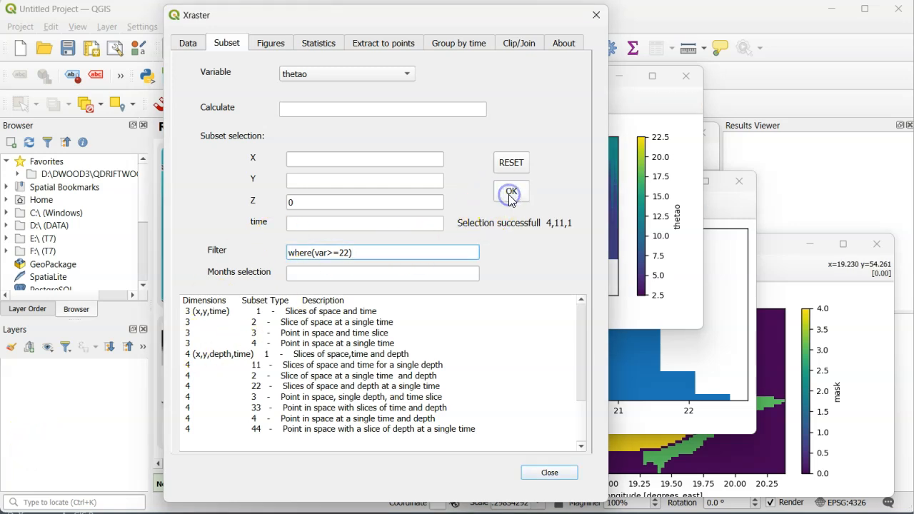
Plot a histogram of the filtered surface temperatures.
{"action": "left_click", "coordinate": [275, 42]}
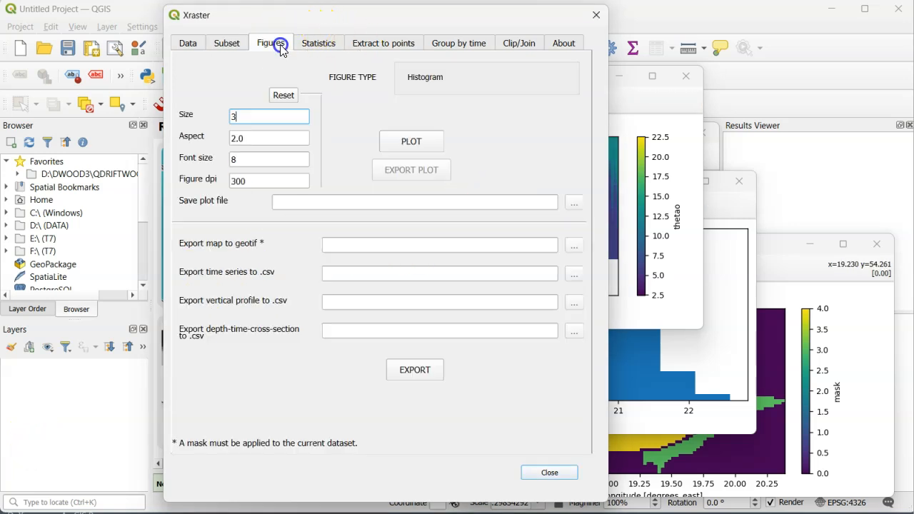
{"action": "left_click", "coordinate": [411, 142]}
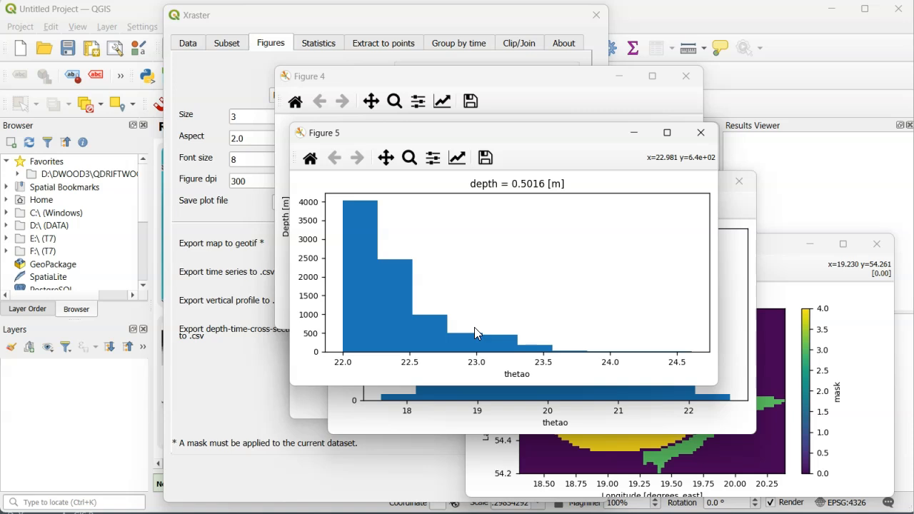
{"action": "left_click", "coordinate": [452, 79]}
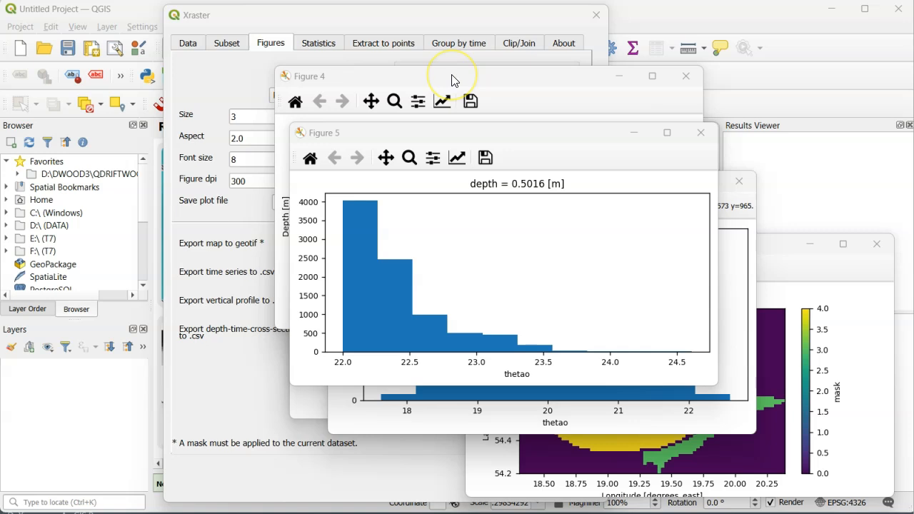
Save the current subset selection as temp1.nc in the BayG folder.
{"action": "left_click", "coordinate": [518, 43]}
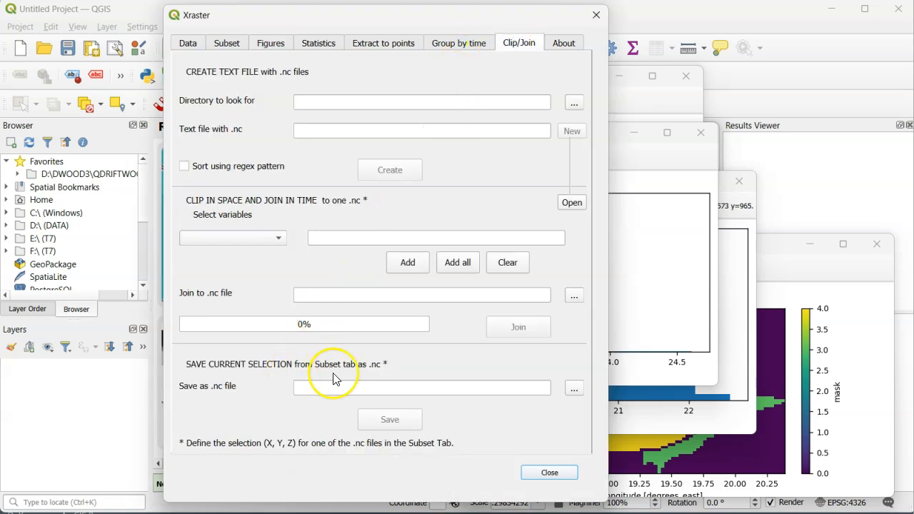
{"action": "left_click", "coordinate": [575, 389]}
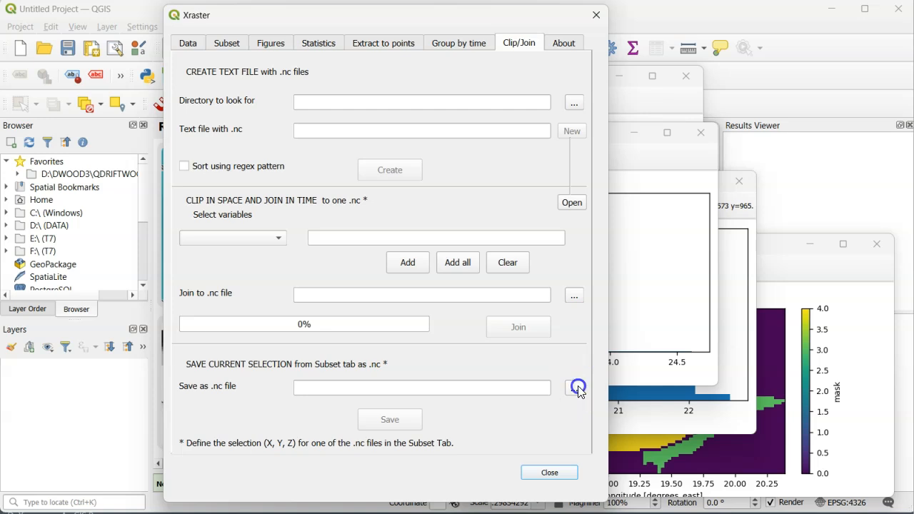
{"action": "type", "text": "temp1"}
{"action": "left_click", "coordinate": [577, 395]}
{"action": "left_click", "coordinate": [389, 419]}
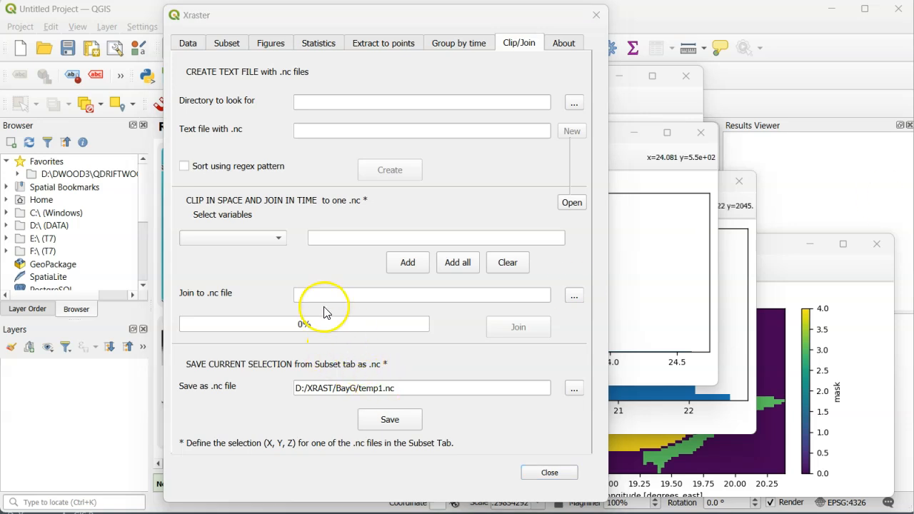
Load temp1.nc from the BayG folder as the NetCDF data and accept the dimensions order 2,1,3.
{"action": "left_click", "coordinate": [188, 42]}
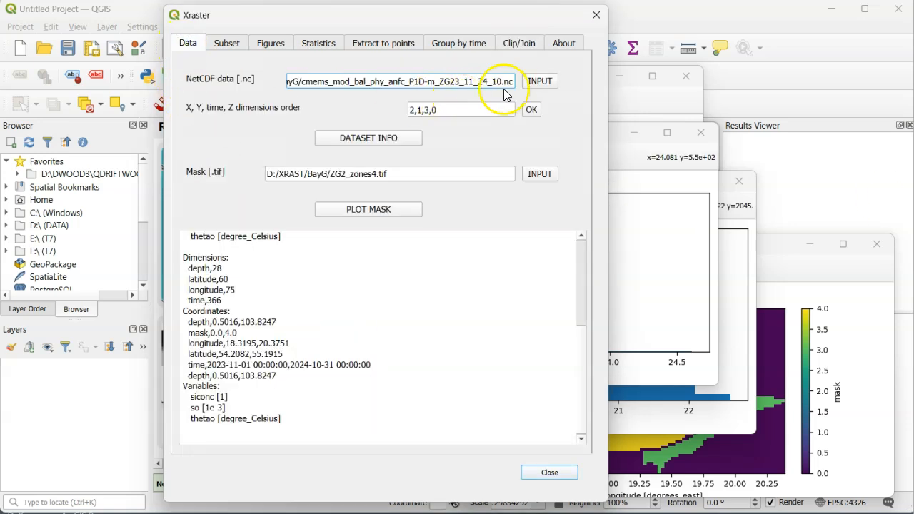
{"action": "left_click", "coordinate": [535, 84]}
{"action": "left_click", "coordinate": [403, 146]}
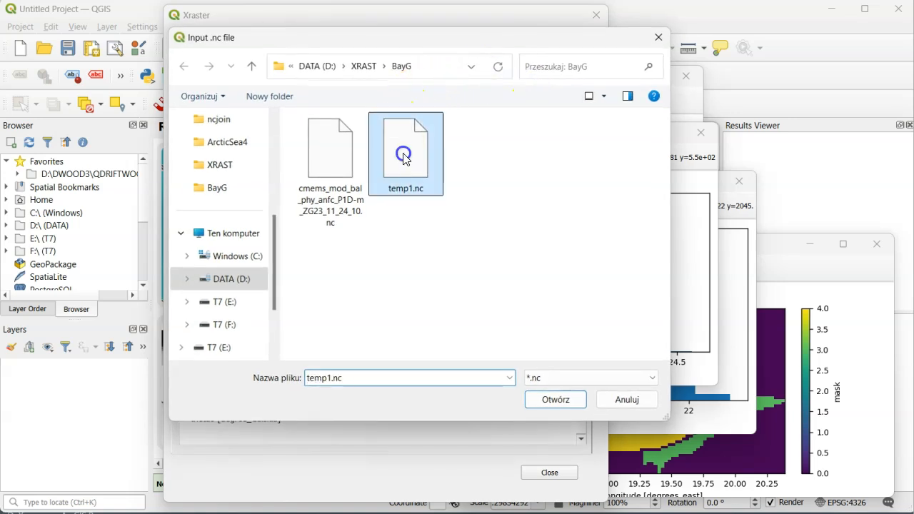
{"action": "left_click", "coordinate": [550, 405]}
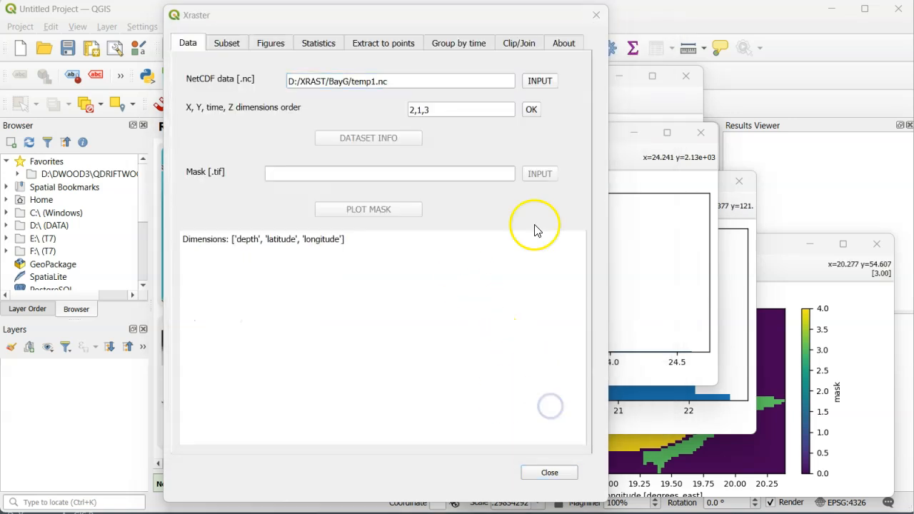
{"action": "left_click", "coordinate": [531, 111]}
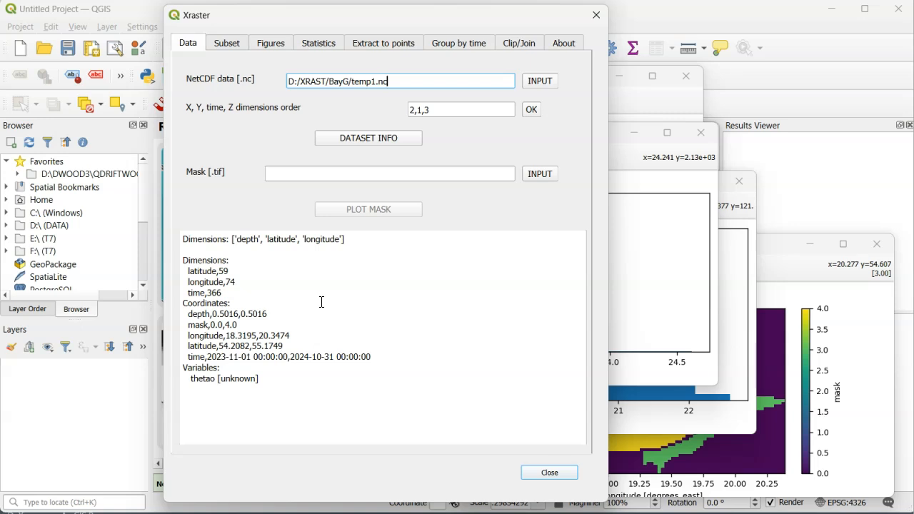
Apply the calculation *0+1 to thetao, leaving the subset selection, filter and months empty.
{"action": "left_click", "coordinate": [227, 42]}
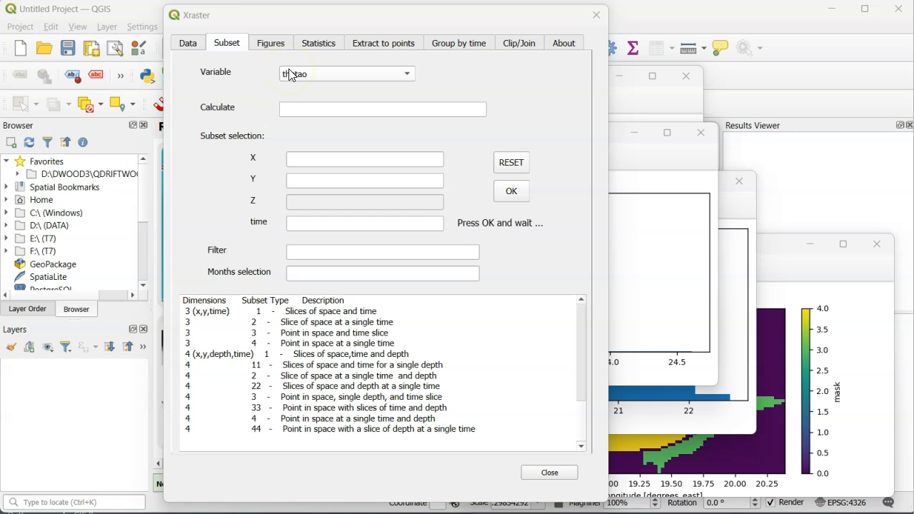
{"action": "left_click", "coordinate": [289, 109]}
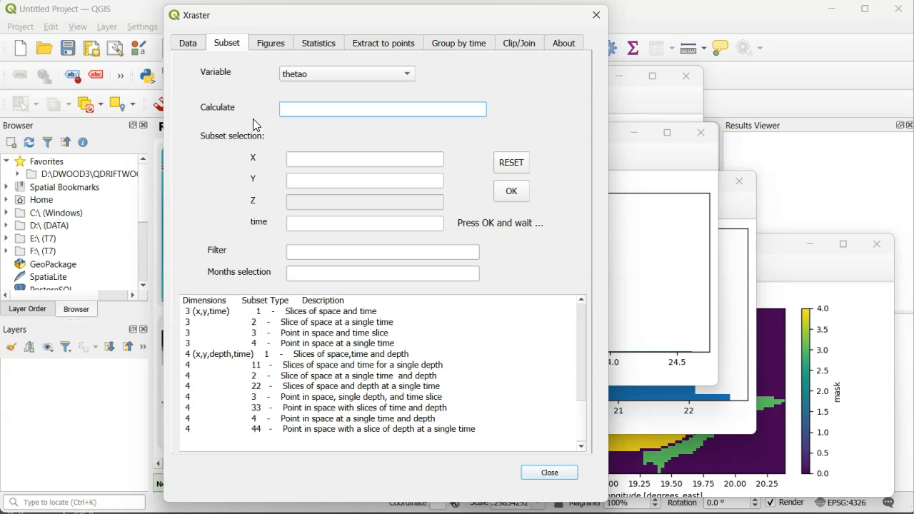
{"action": "type", "text": "*1"}
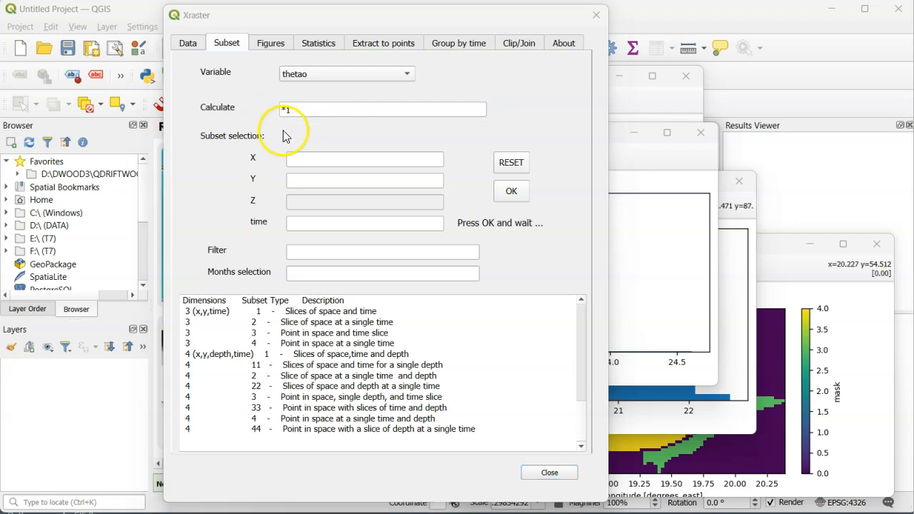
{"action": "left_click", "coordinate": [297, 107]}
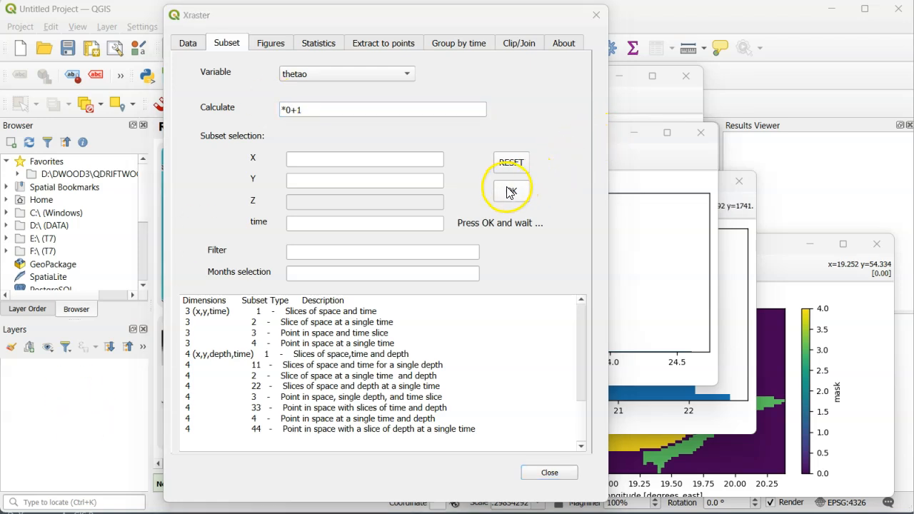
{"action": "left_click", "coordinate": [510, 192]}
Plot the time summary map of the recalculated thetao using the sum statistic.
{"action": "left_click", "coordinate": [314, 44]}
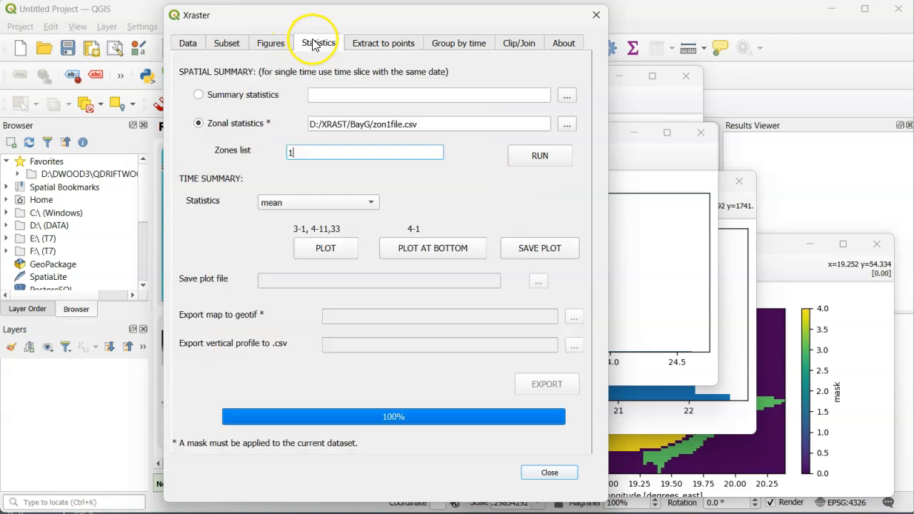
{"action": "left_click", "coordinate": [369, 206]}
{"action": "left_click", "coordinate": [282, 285]}
{"action": "left_click", "coordinate": [316, 249]}
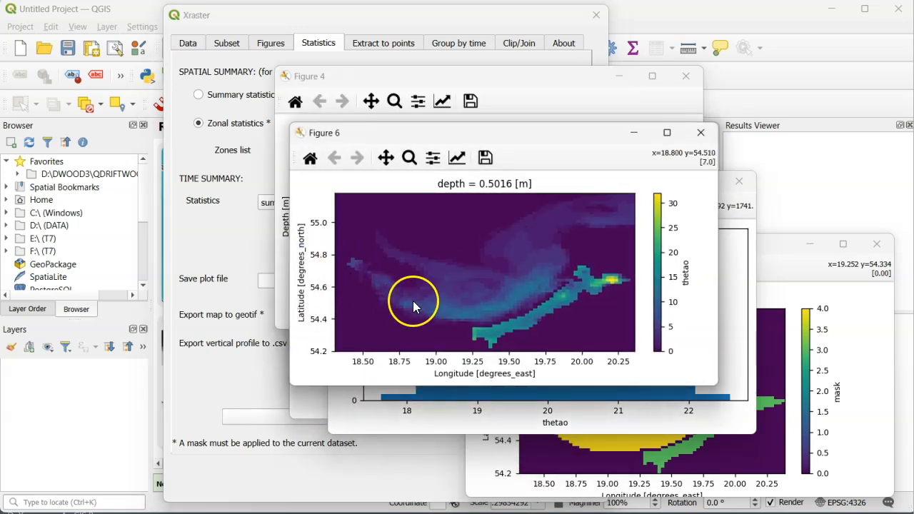